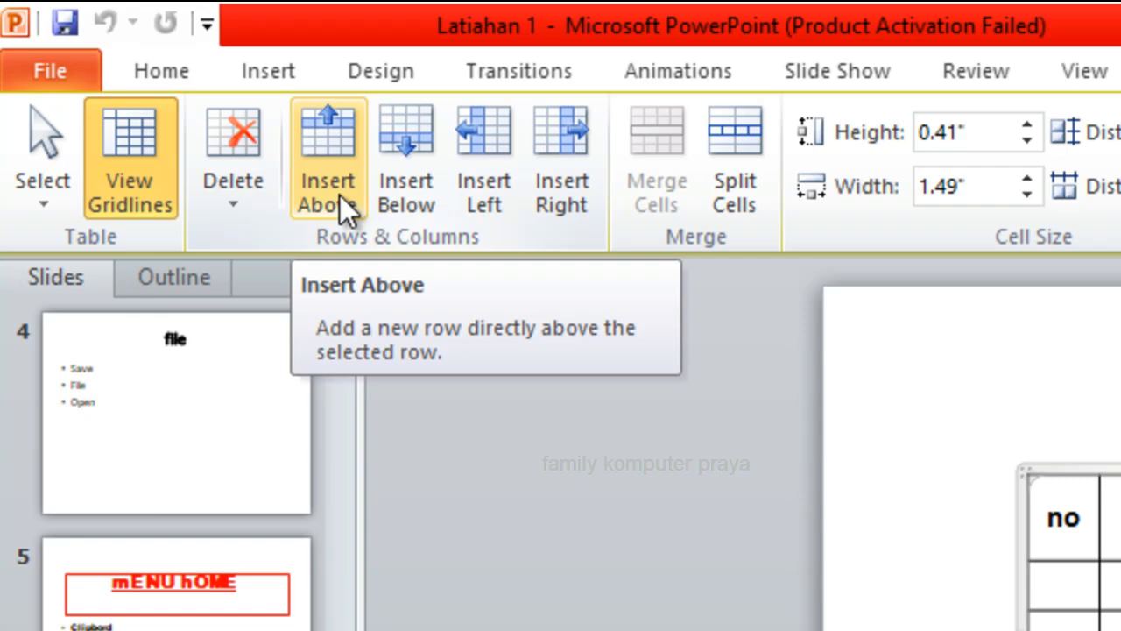
Step: Insert a row directly below the table's header row and another row below the fifth row
{"action": "left_click", "coordinate": [340, 196]}
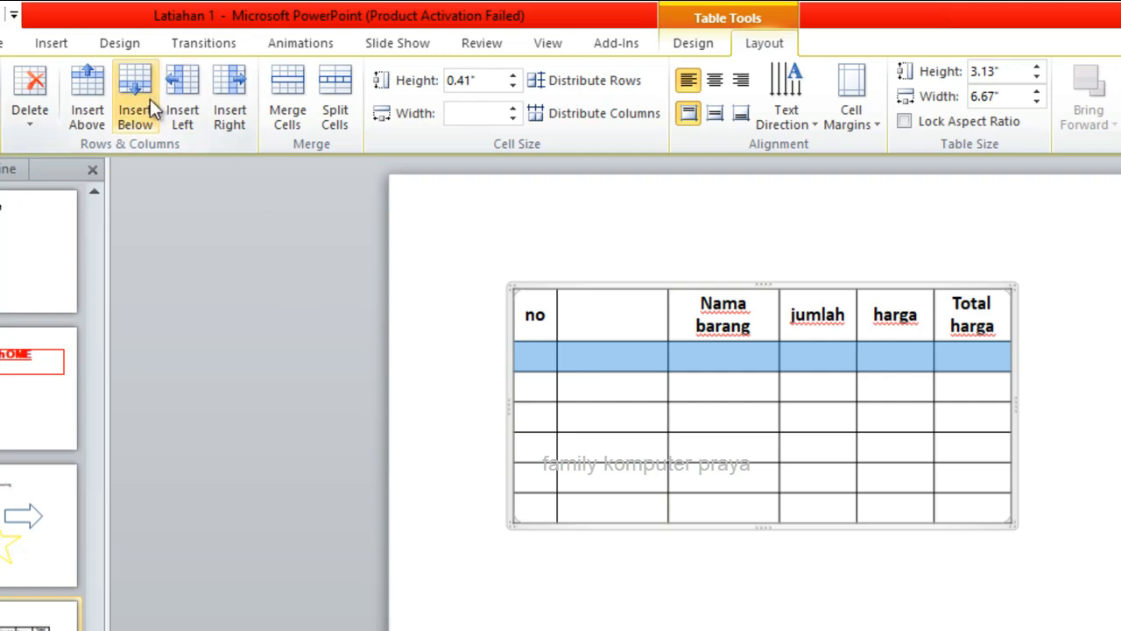
{"action": "left_click", "coordinate": [604, 452]}
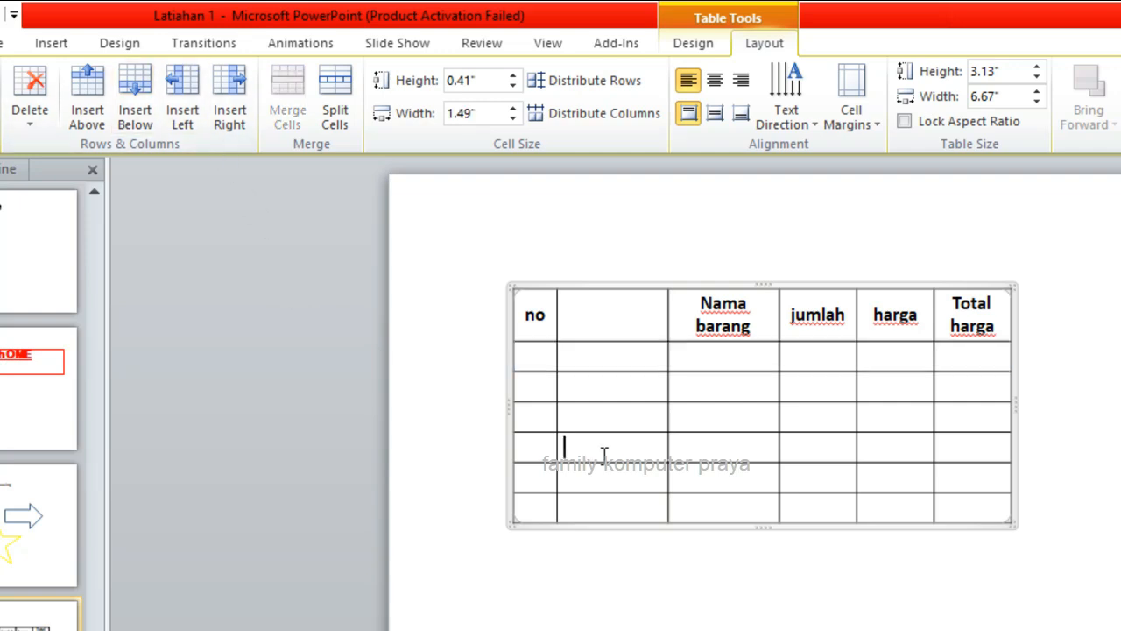
{"action": "left_click", "coordinate": [141, 110]}
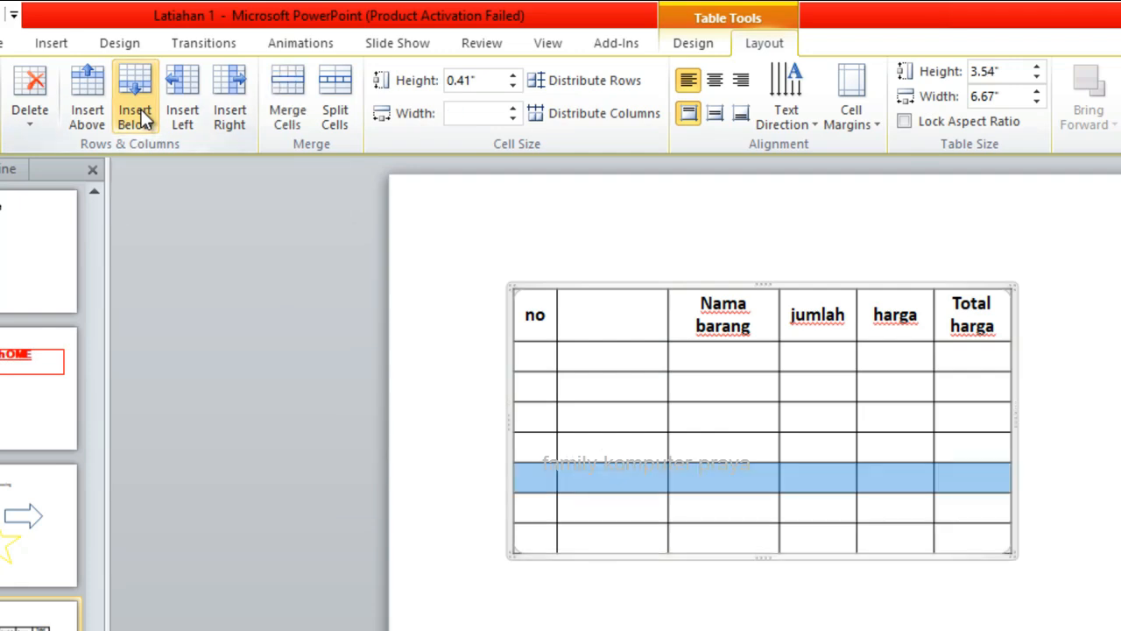
Step: Enter "jhkjgjk" in the second cell of the fourth row and insert a new row above it
{"action": "left_click", "coordinate": [605, 418]}
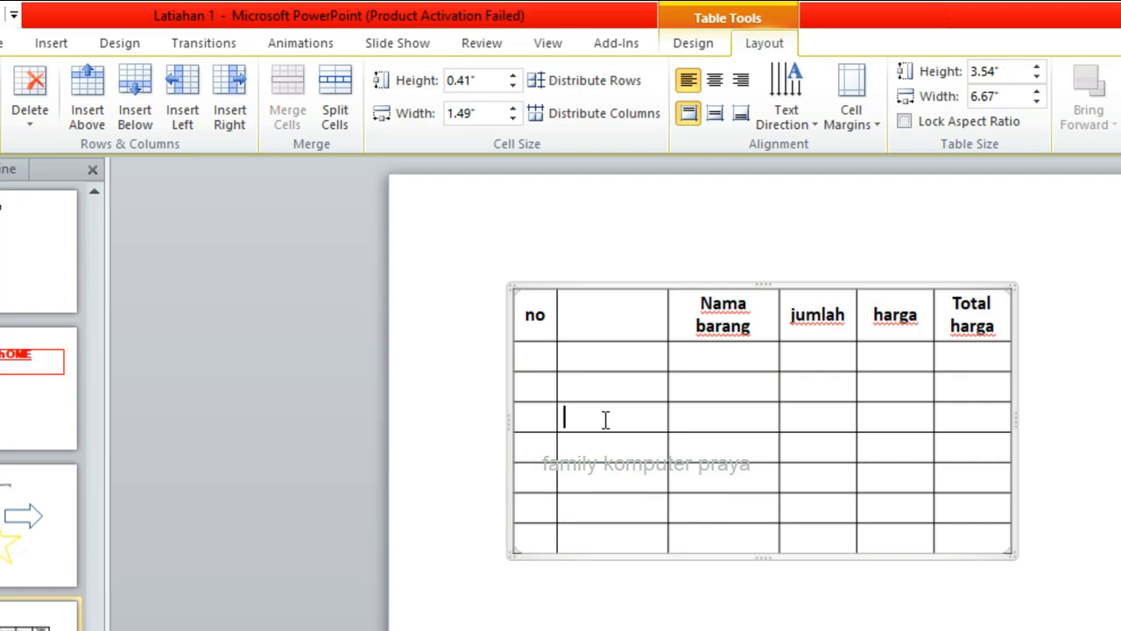
{"action": "type", "text": "jhkjgjk"}
{"action": "left_click", "coordinate": [92, 118]}
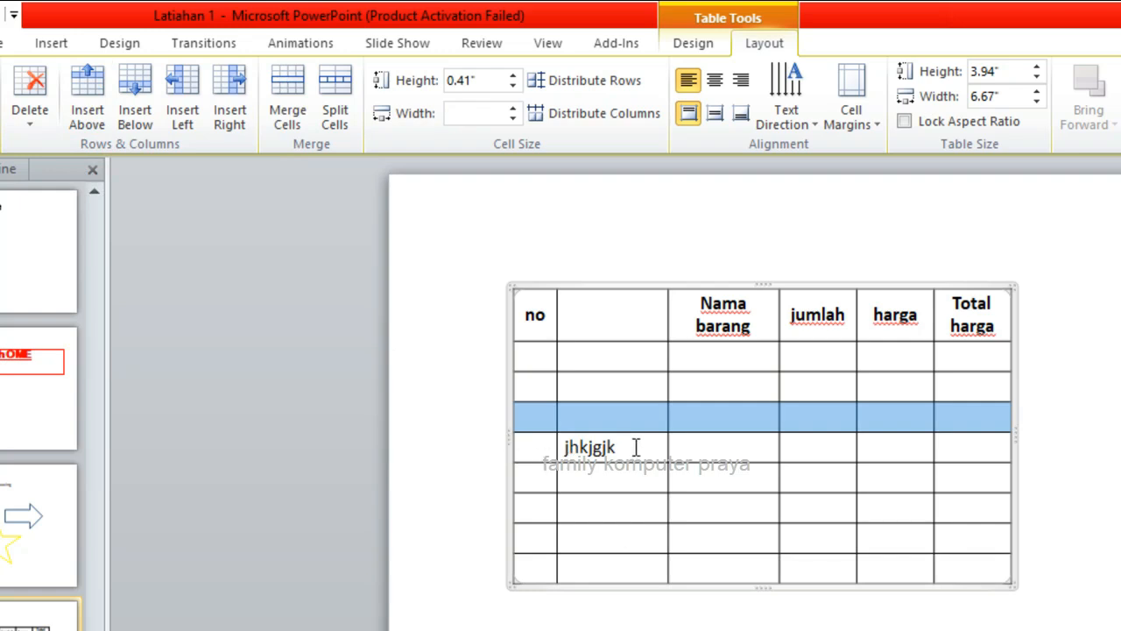
{"action": "left_click", "coordinate": [746, 453]}
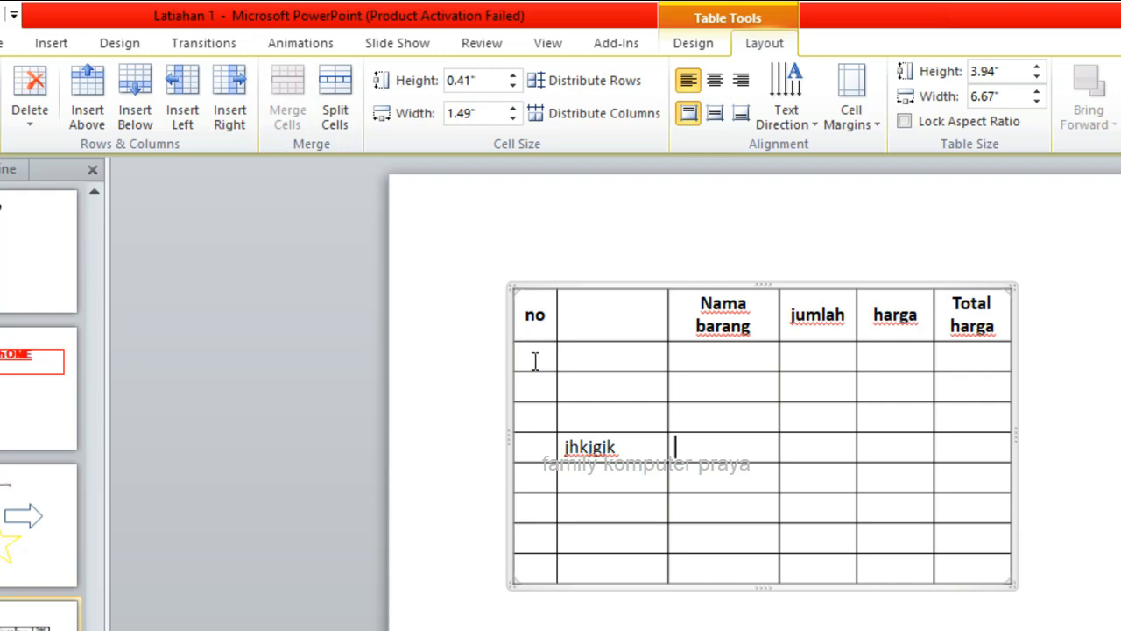
Step: Merge all cells of the row below the header, and merge the result with the row beneath it
{"action": "left_click_drag", "start_coordinate": [536, 360], "coordinate": [987, 362]}
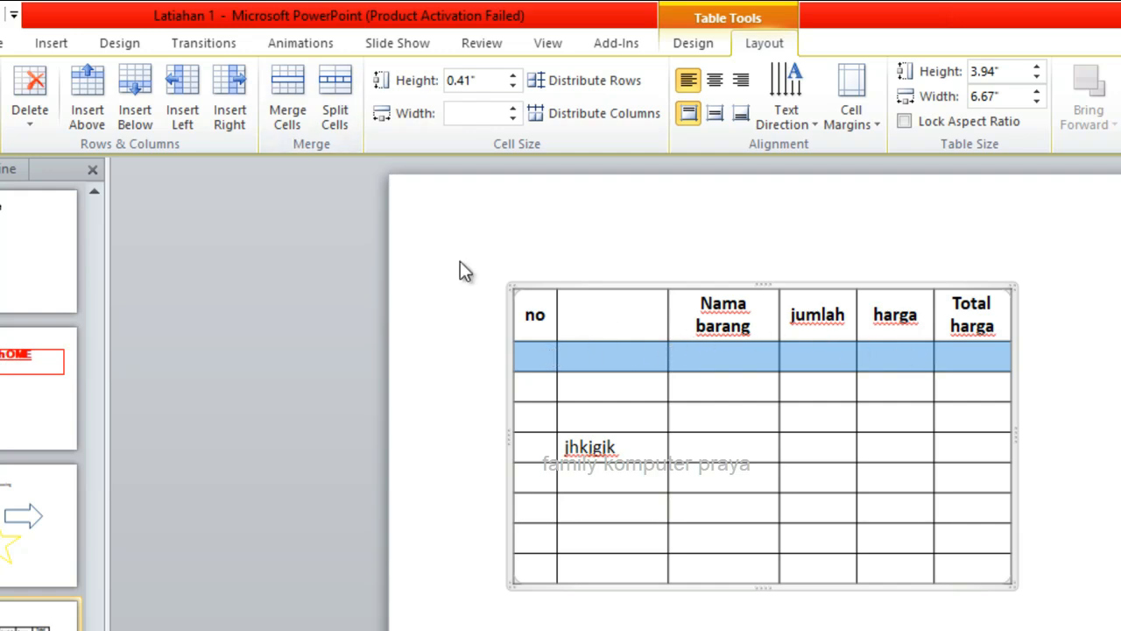
{"action": "left_click", "coordinate": [301, 88]}
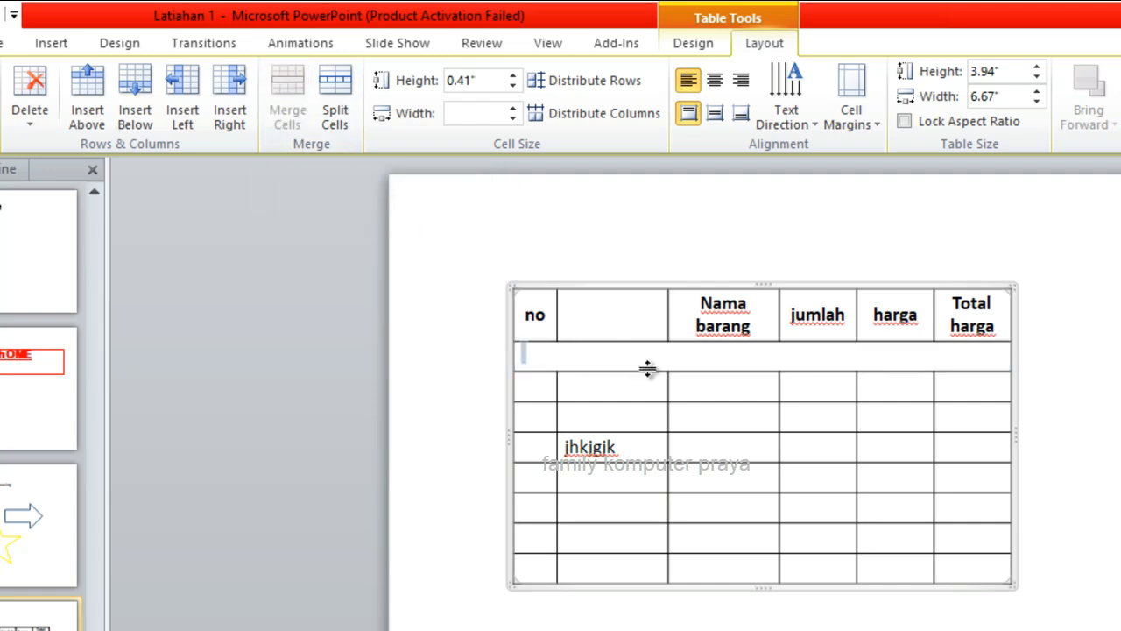
{"action": "left_click", "coordinate": [815, 418]}
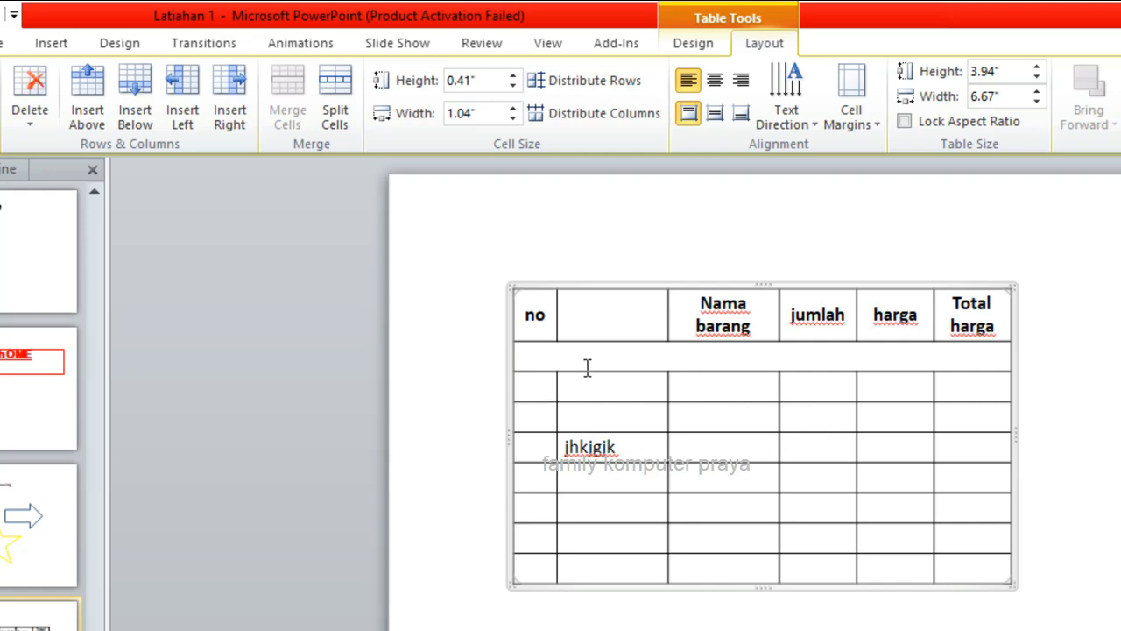
{"action": "left_click_drag", "start_coordinate": [553, 359], "coordinate": [968, 391]}
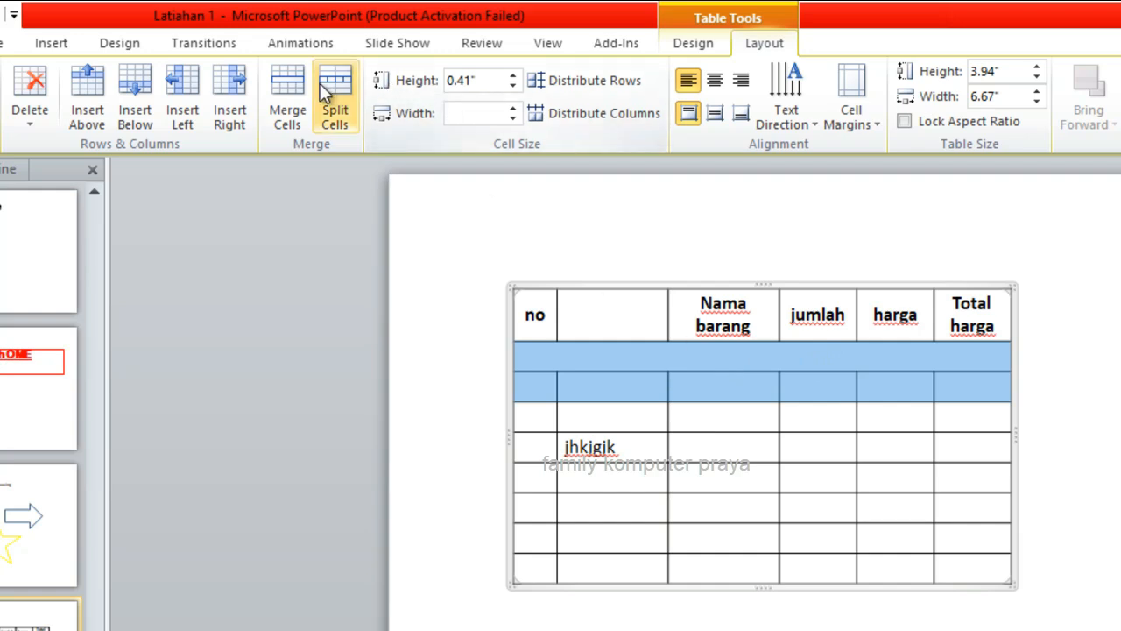
{"action": "left_click", "coordinate": [294, 92]}
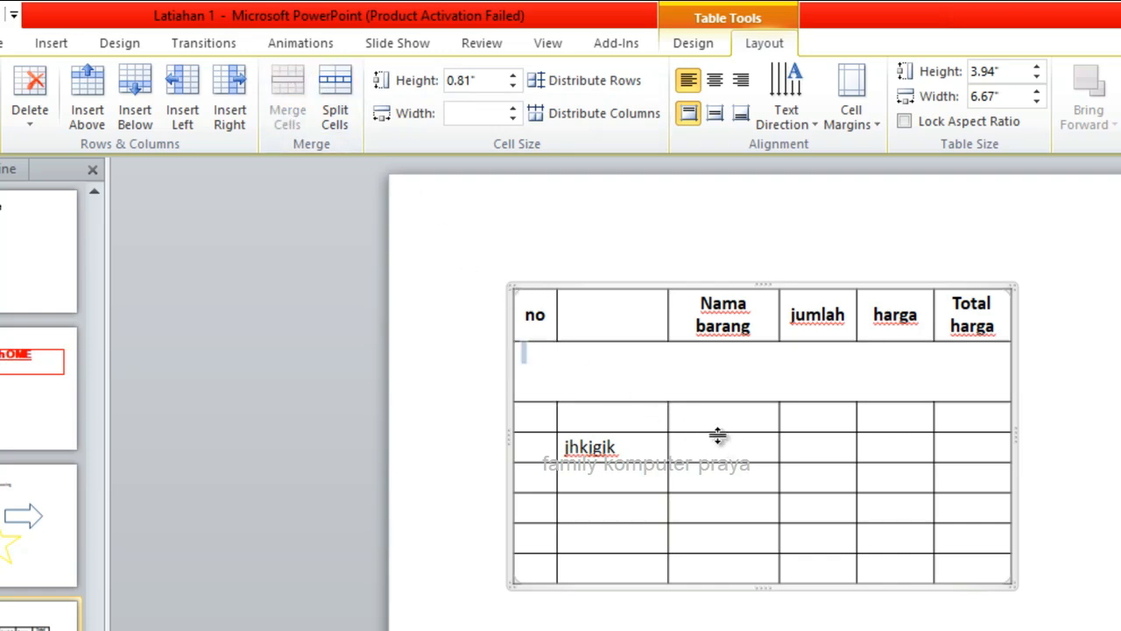
Step: Split all Nama barang cells below the merged row into 3 columns and 1 row each
{"action": "left_click_drag", "start_coordinate": [719, 420], "coordinate": [714, 567]}
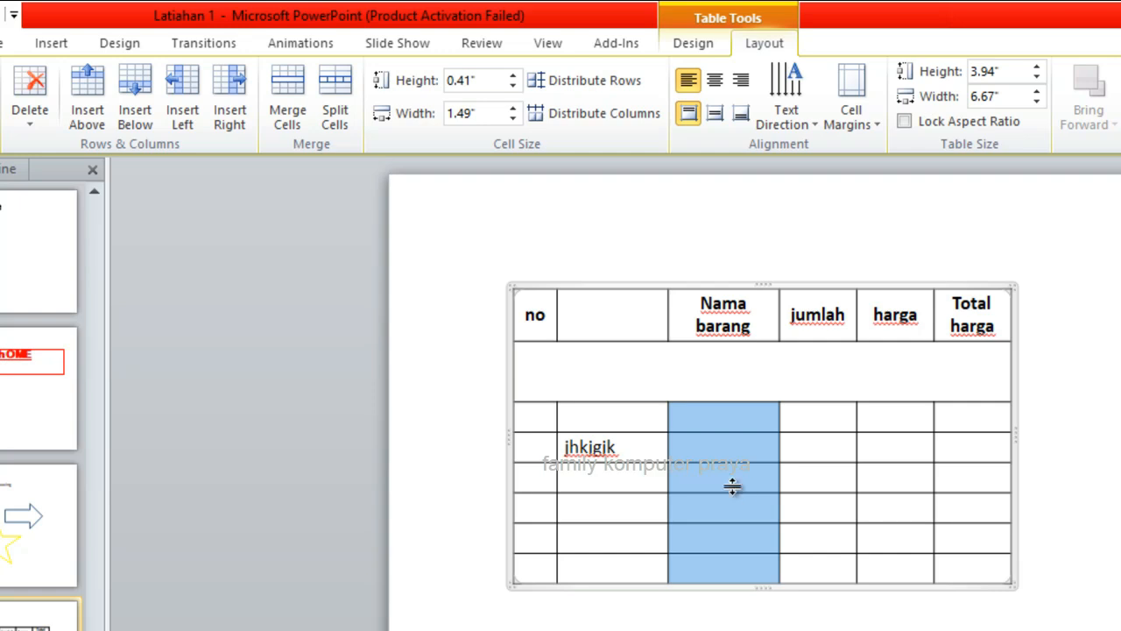
{"action": "left_click", "coordinate": [327, 102]}
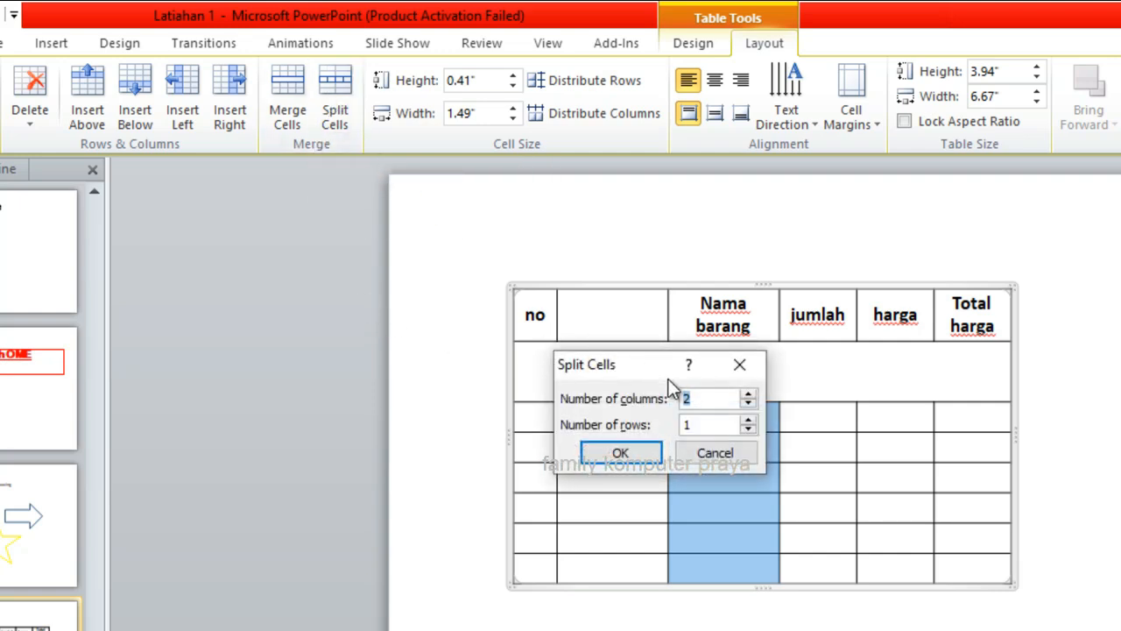
{"action": "type", "text": "3"}
{"action": "left_click", "coordinate": [643, 450]}
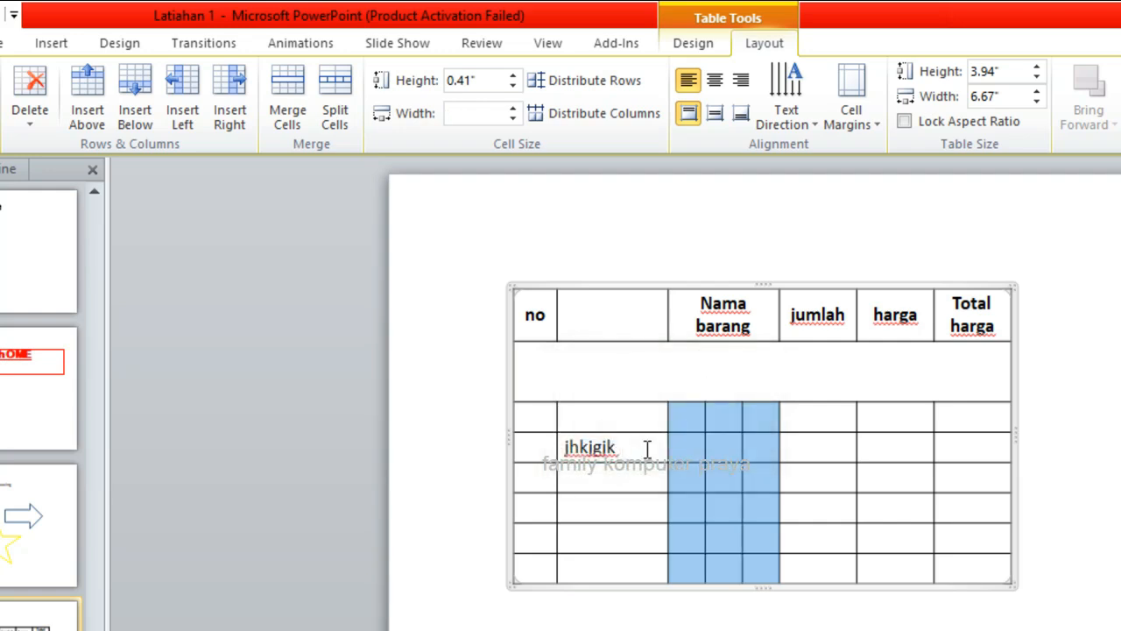
Step: Enter "i", "a" and "tk" in the three split cells directly below the merged row
{"action": "left_click", "coordinate": [695, 421]}
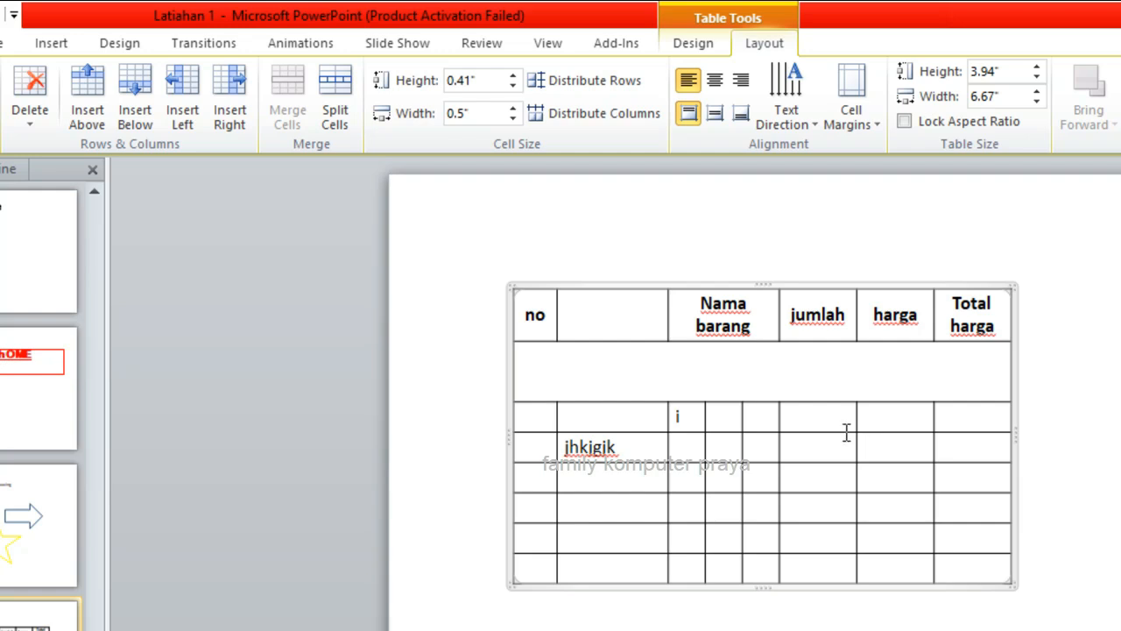
{"action": "left_click", "coordinate": [738, 426]}
{"action": "type", "text": "a"}
{"action": "left_click", "coordinate": [760, 422]}
{"action": "type", "text": "tk"}
{"action": "left_click", "coordinate": [727, 425]}
{"action": "key", "text": "BackSpace"}
{"action": "type", "text": "s"}
{"action": "key", "text": "BackSpace"}
{"action": "type", "text": "a"}
Step: Increase the height of the i, a, tk row to about 1.04" and shift the border before the Total harga column, returning it to the header's line
{"action": "left_click_drag", "start_coordinate": [868, 438], "coordinate": [866, 479]}
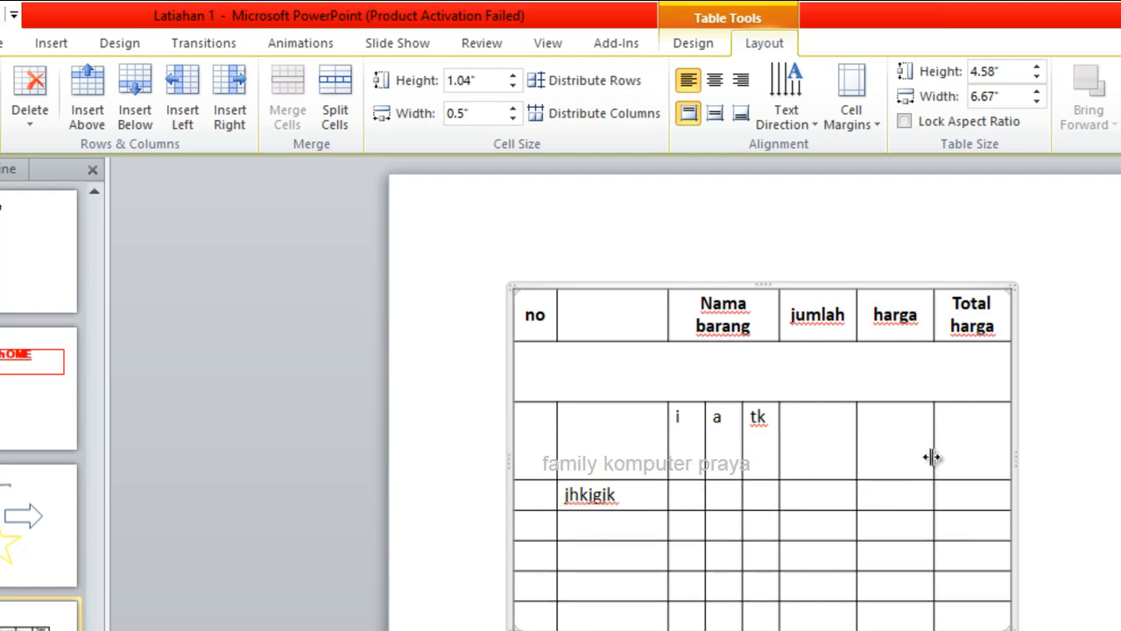
{"action": "left_click_drag", "start_coordinate": [932, 457], "coordinate": [944, 457]}
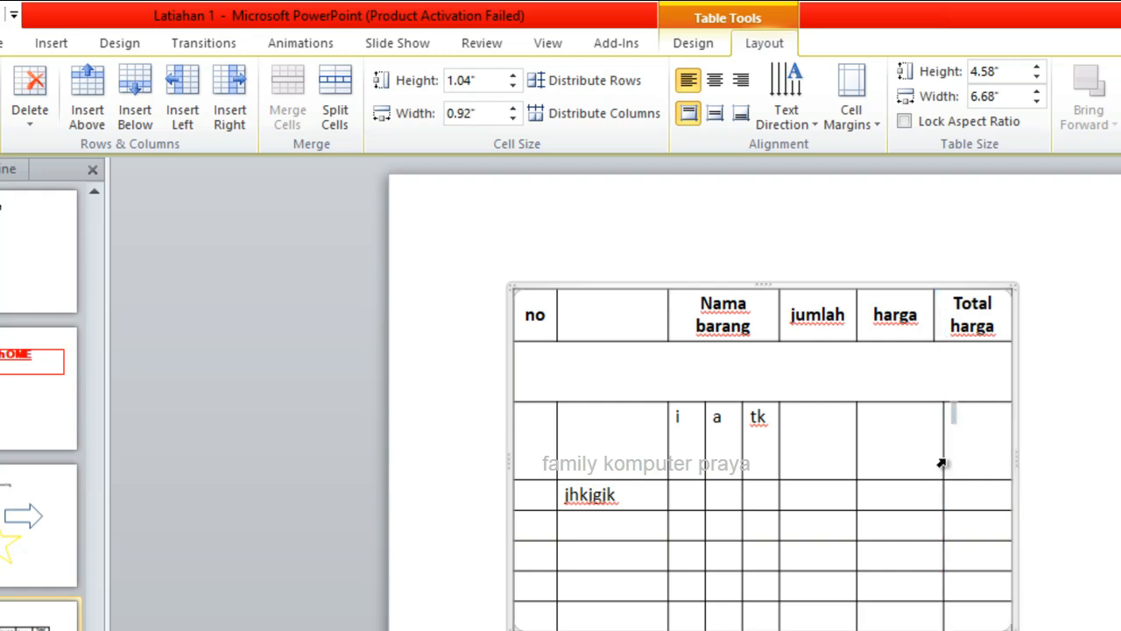
{"action": "left_click", "coordinate": [934, 458]}
{"action": "left_click", "coordinate": [893, 379]}
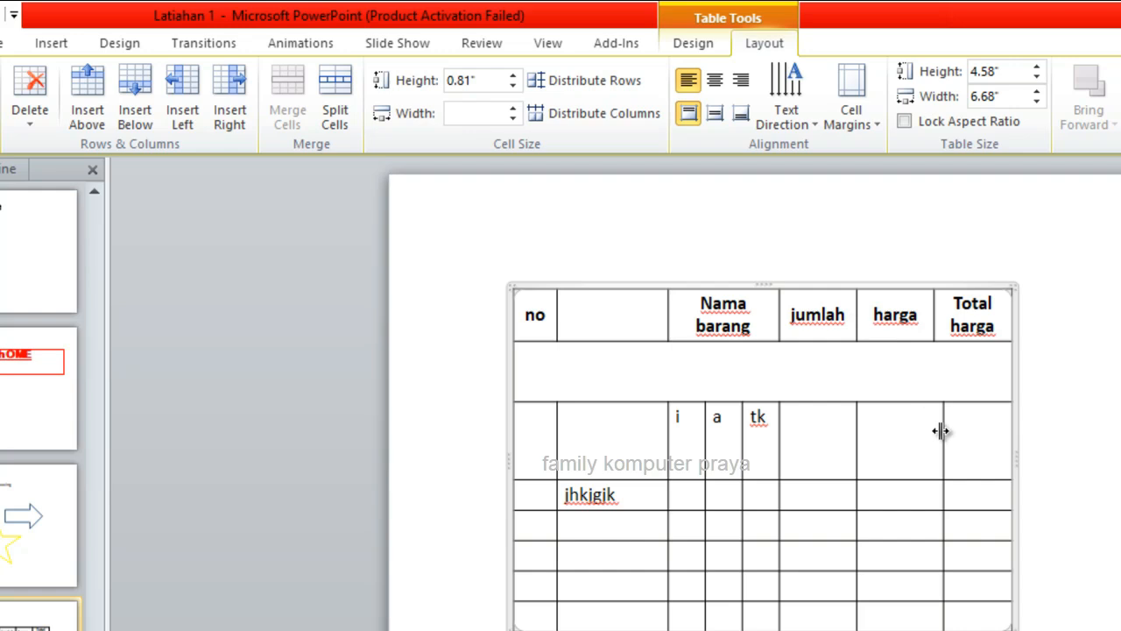
{"action": "mouse_move", "coordinate": [940, 430]}
{"action": "left_mouse_down"}
{"action": "mouse_move", "coordinate": [898, 443]}
{"action": "mouse_move", "coordinate": [933, 449]}
{"action": "left_mouse_up"}
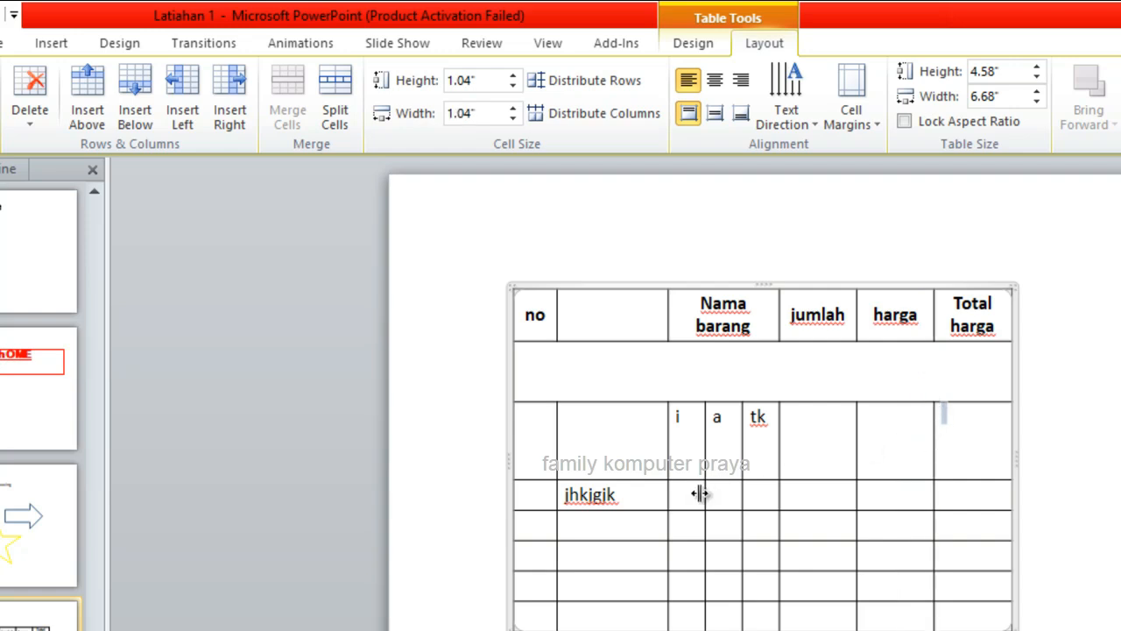
Step: Set the height of the four rows starting at the "jhkjgjk" row to 0.4"
{"action": "left_click_drag", "start_coordinate": [688, 493], "coordinate": [954, 590]}
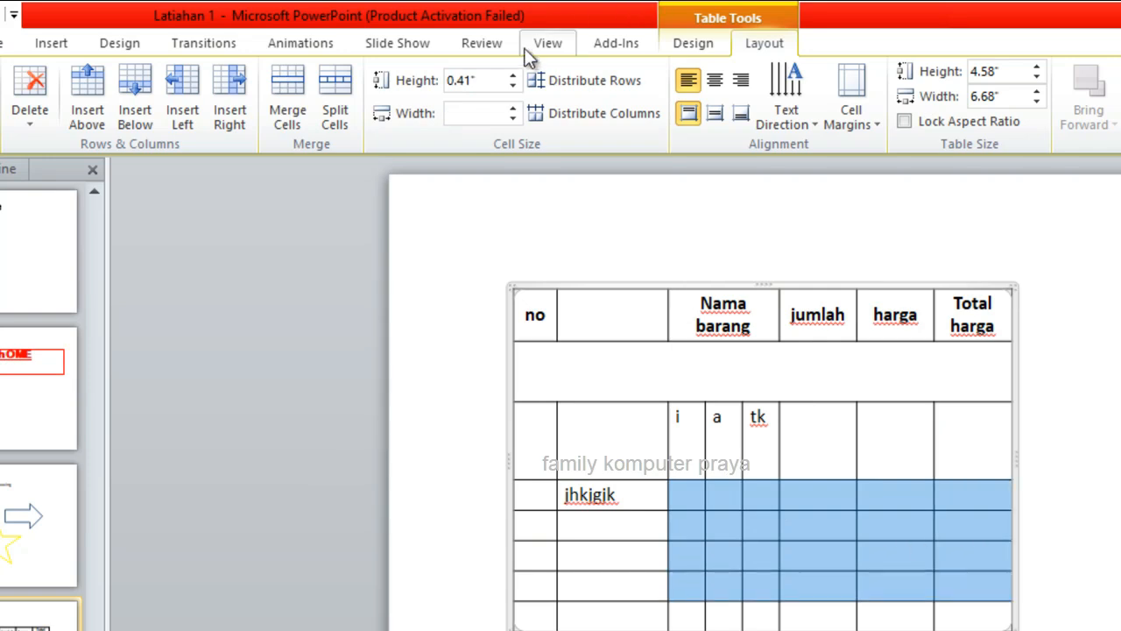
{"action": "left_click", "coordinate": [514, 75]}
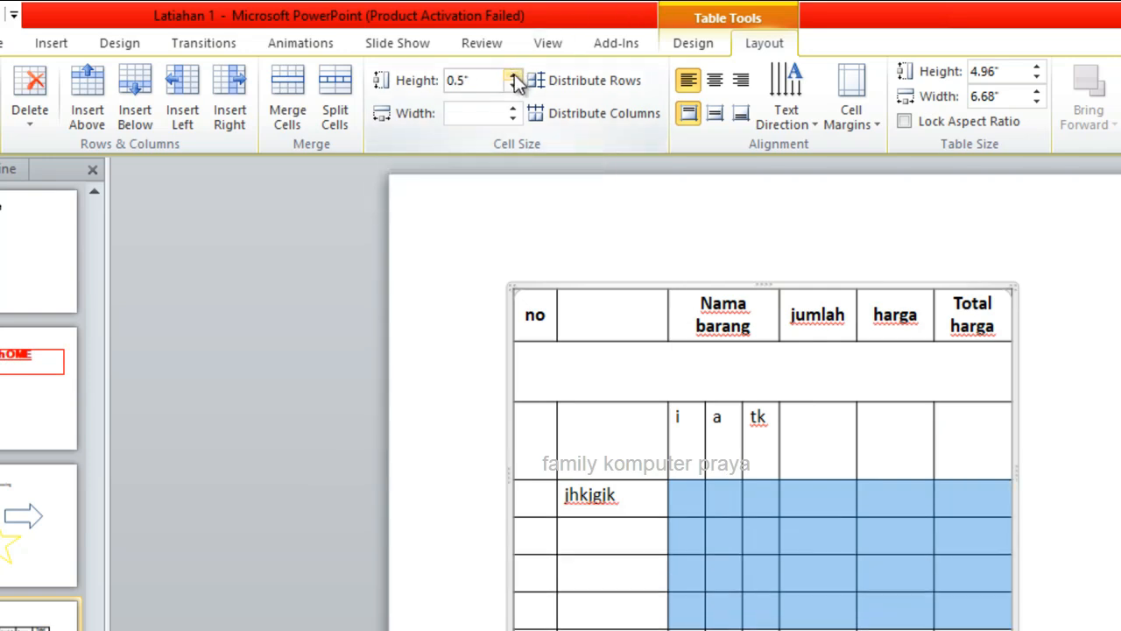
{"action": "left_click", "coordinate": [514, 87]}
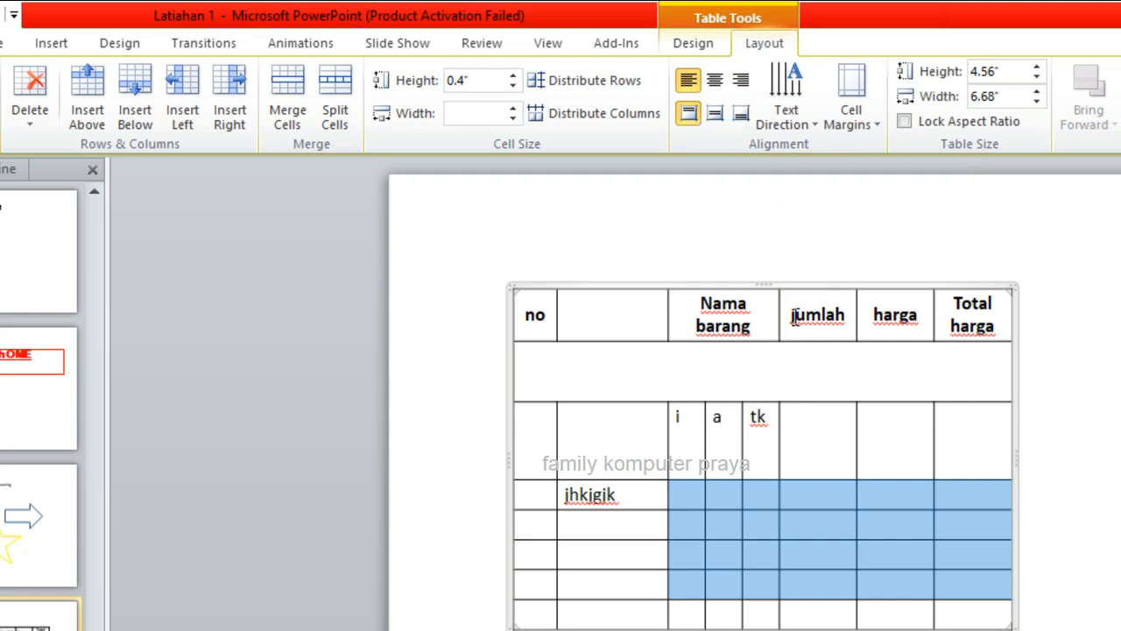
Step: Rotate the jumlah heading's text 90° and increase the header row's height to about 1.22"
{"action": "left_click_drag", "start_coordinate": [792, 315], "coordinate": [846, 321]}
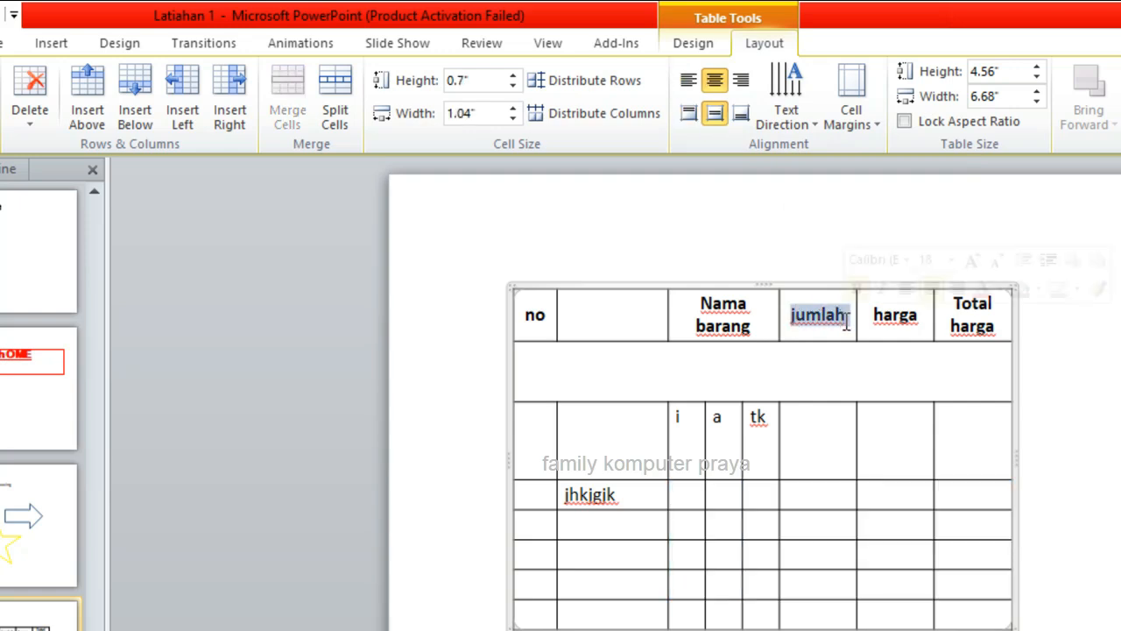
{"action": "left_click", "coordinate": [798, 122]}
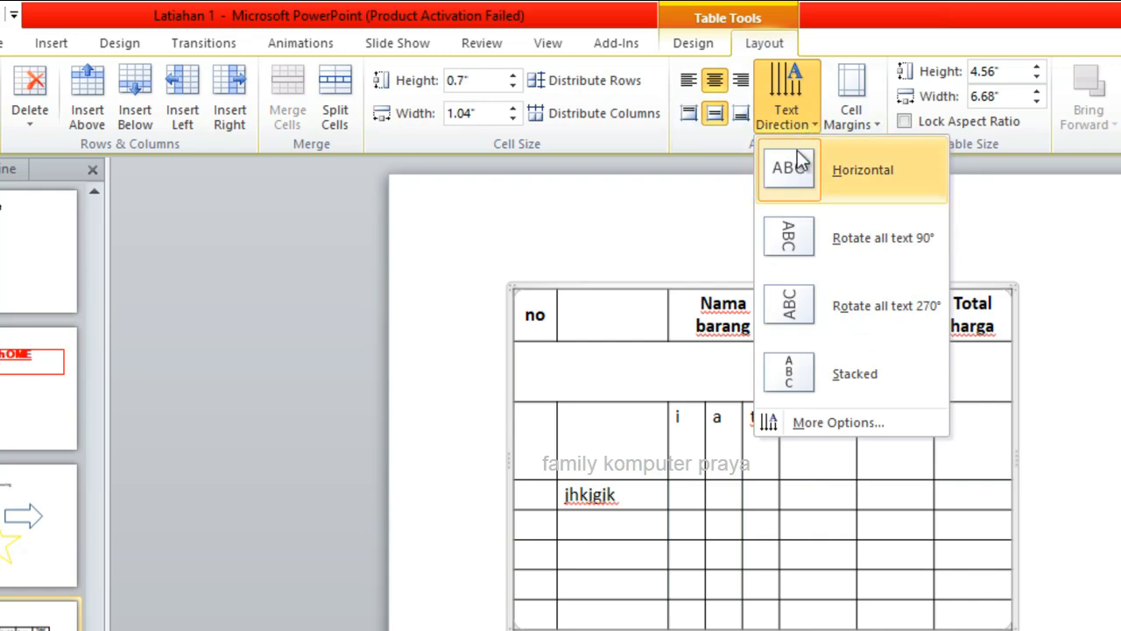
{"action": "left_click", "coordinate": [782, 247]}
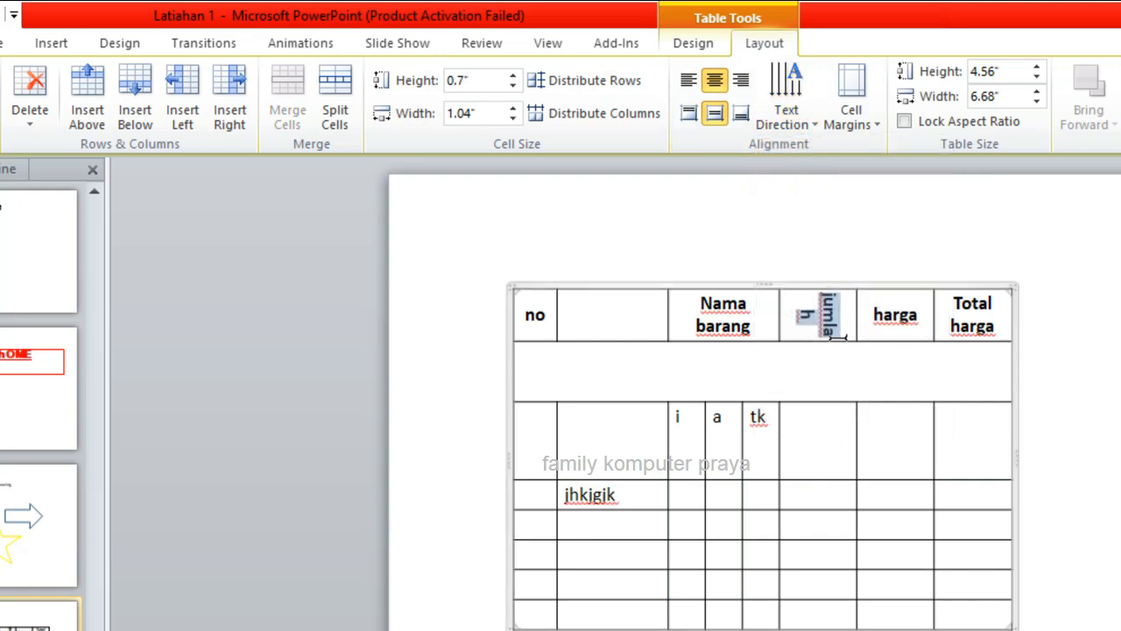
{"action": "left_click_drag", "start_coordinate": [849, 341], "coordinate": [846, 381]}
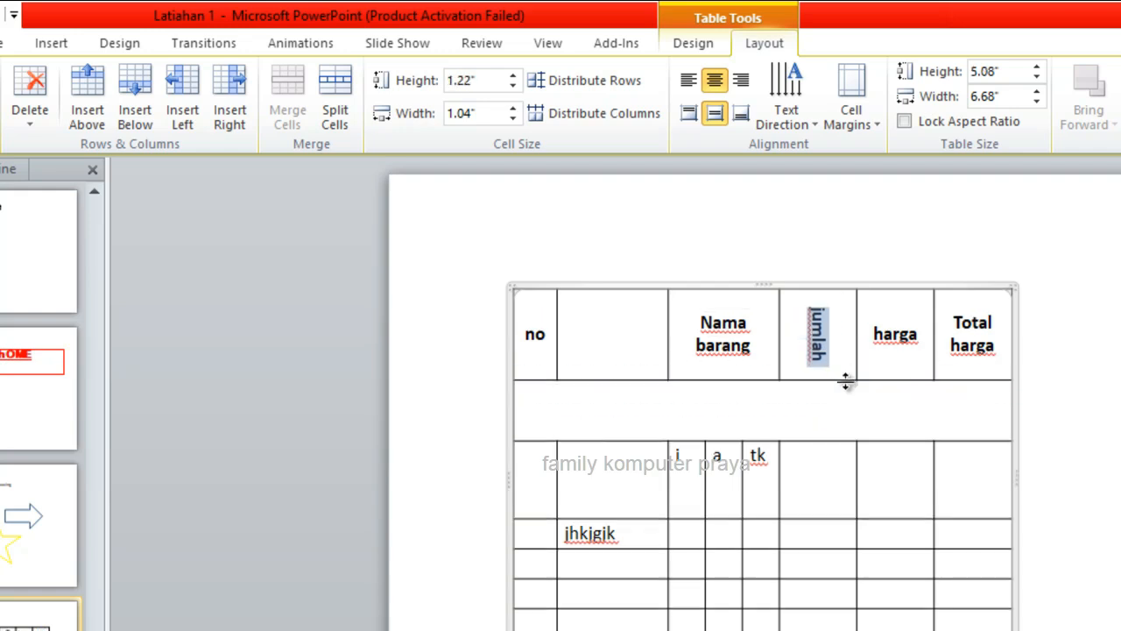
Step: Examine the text direction and vertical alignment options for the harga heading in the Format Text Effects dialog, and close it without changes
{"action": "left_click", "coordinate": [872, 339]}
{"action": "double_click", "coordinate": [905, 345]}
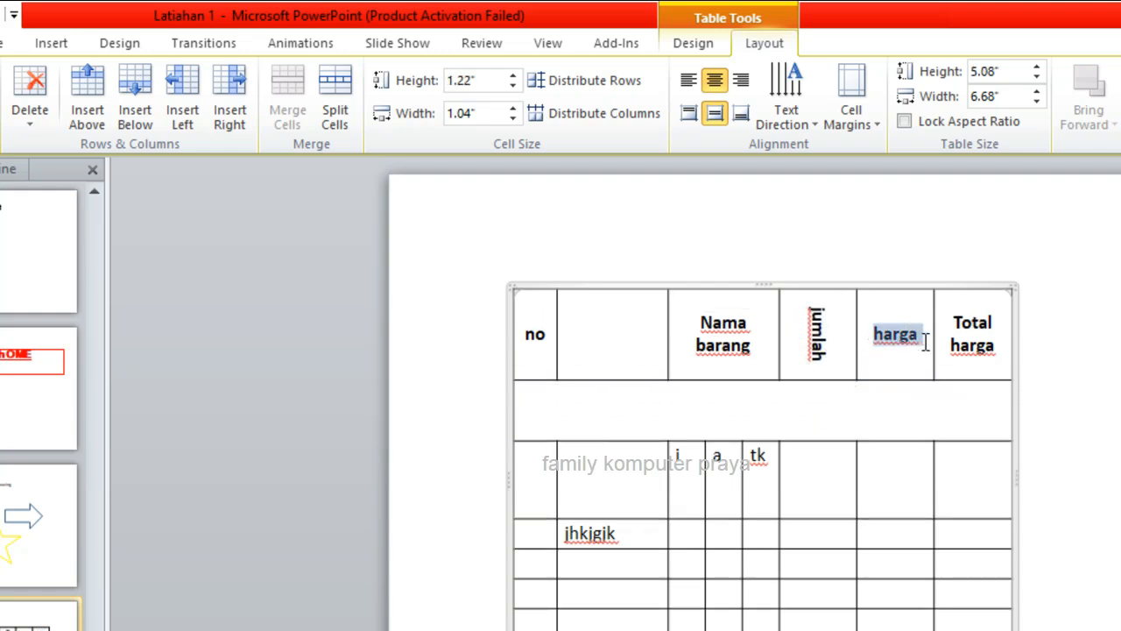
{"action": "left_click", "coordinate": [784, 112]}
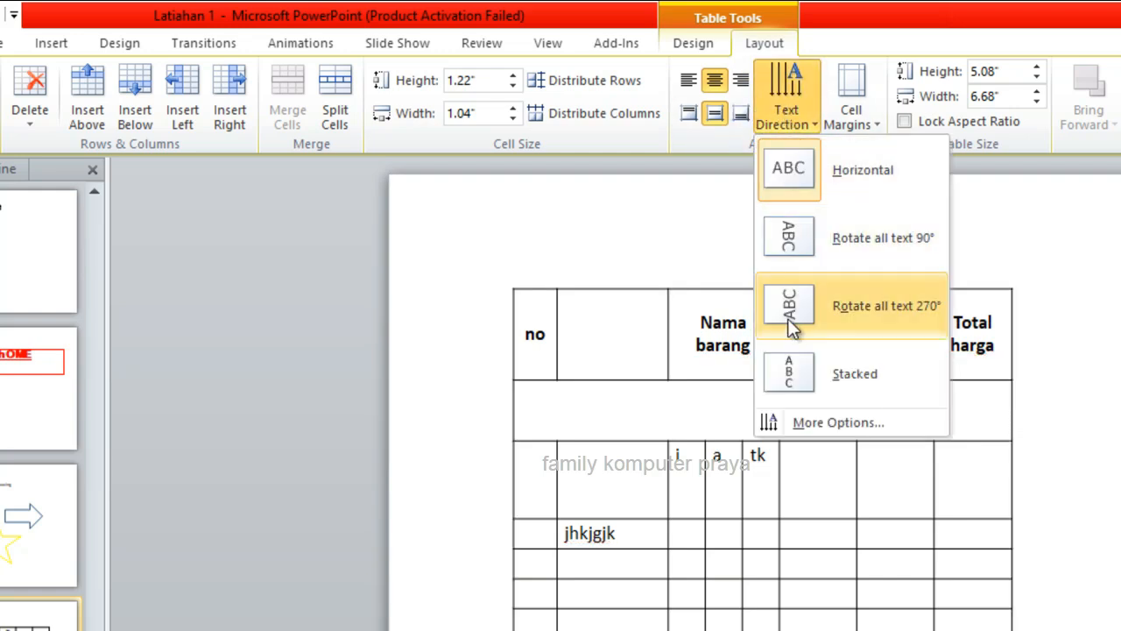
{"action": "left_click", "coordinate": [798, 414]}
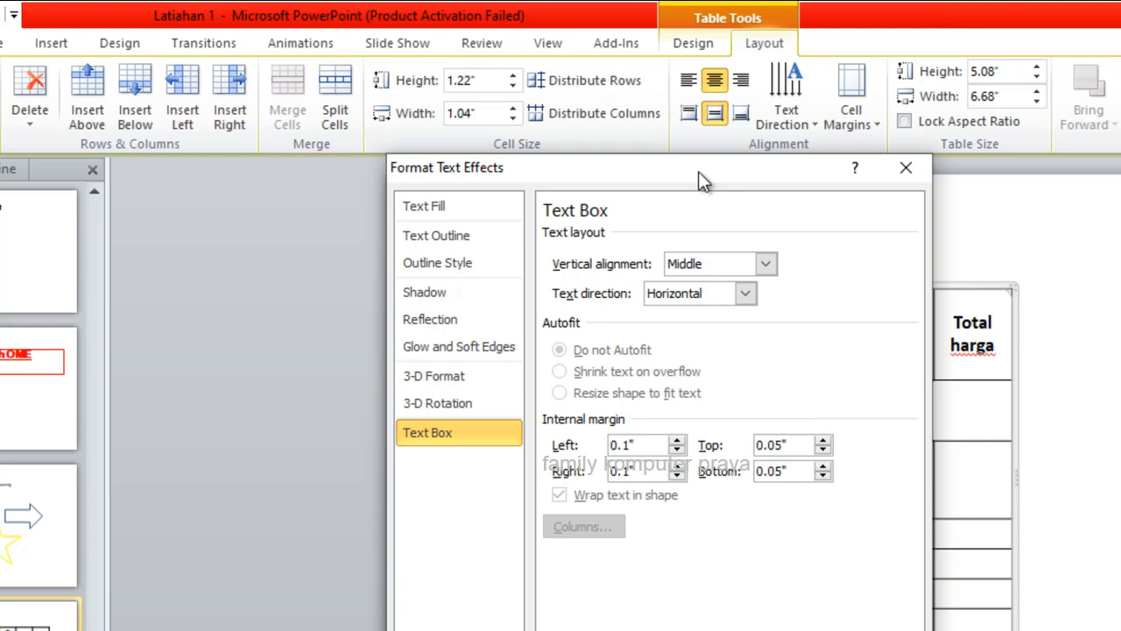
{"action": "left_click_drag", "start_coordinate": [699, 173], "coordinate": [473, 245]}
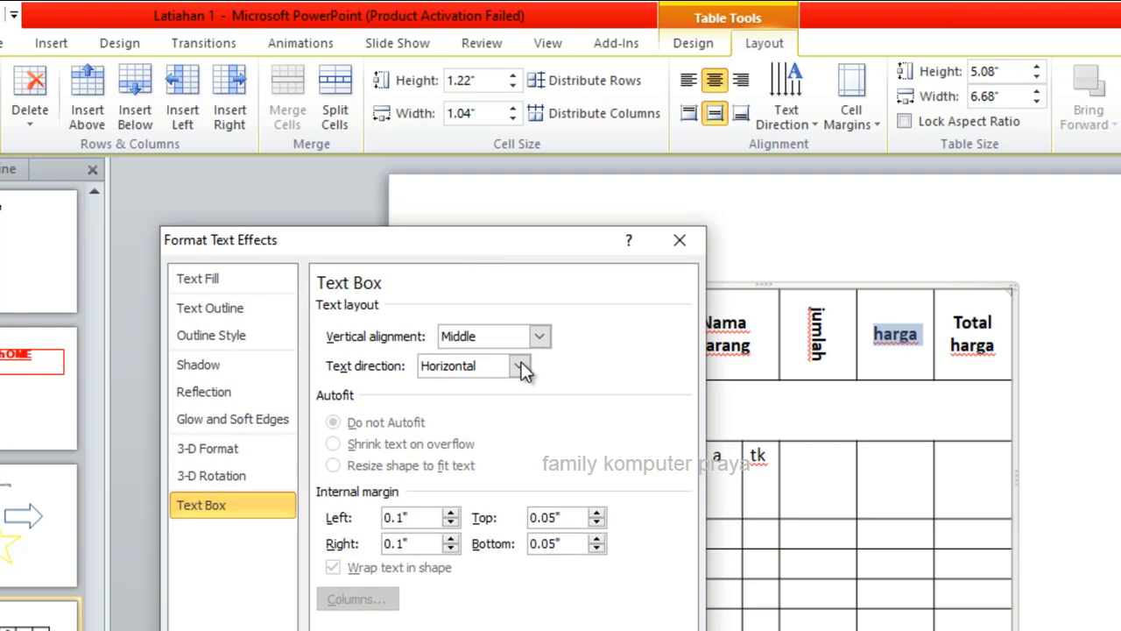
{"action": "left_click", "coordinate": [540, 337]}
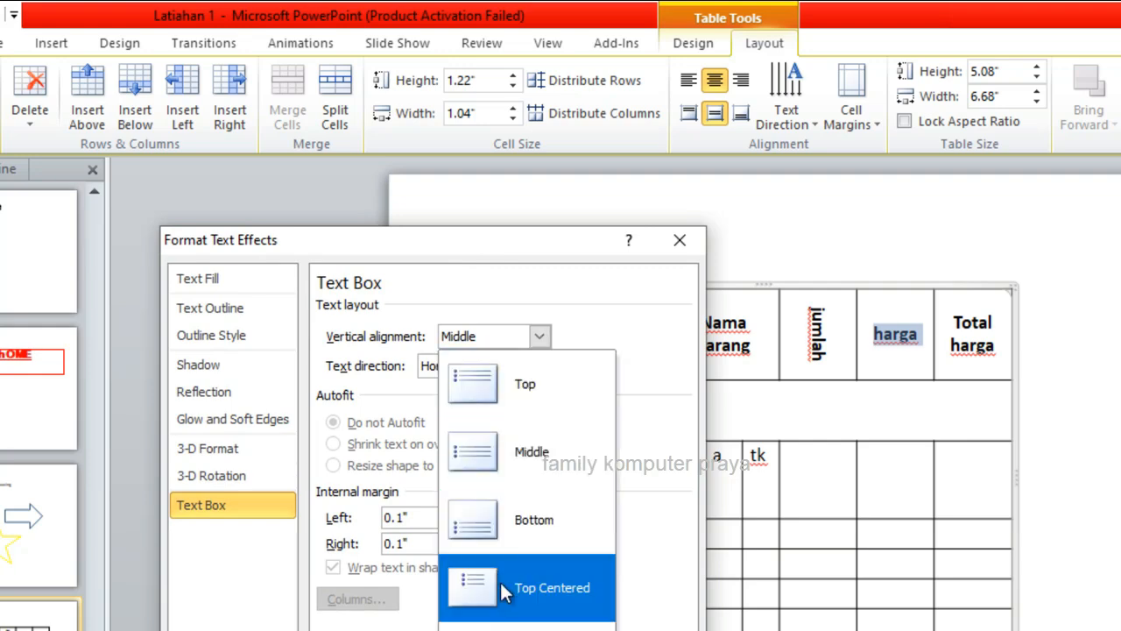
{"action": "left_click", "coordinate": [611, 328]}
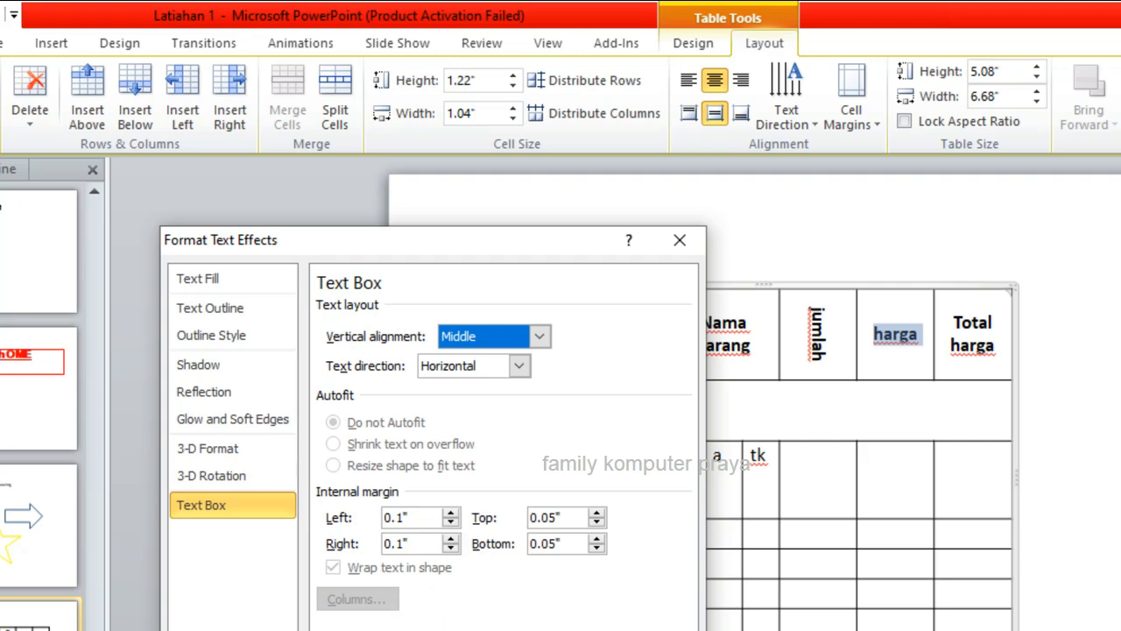
{"action": "left_click", "coordinate": [659, 629]}
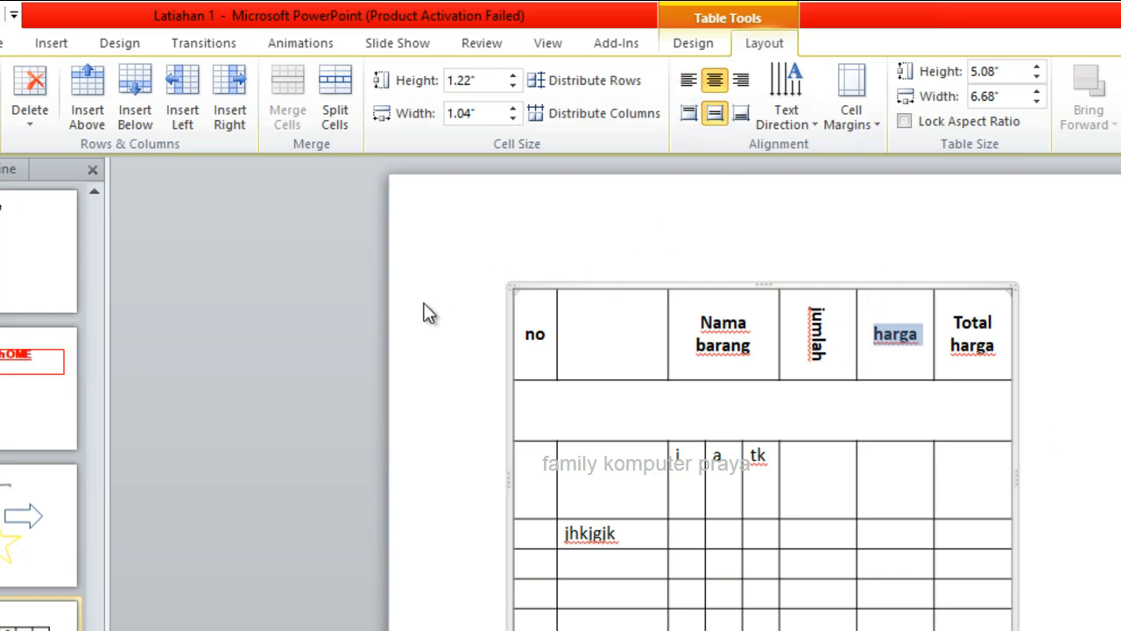
Step: Delete the whole table from the slide
{"action": "left_click", "coordinate": [509, 295]}
{"action": "key", "text": "Delete"}
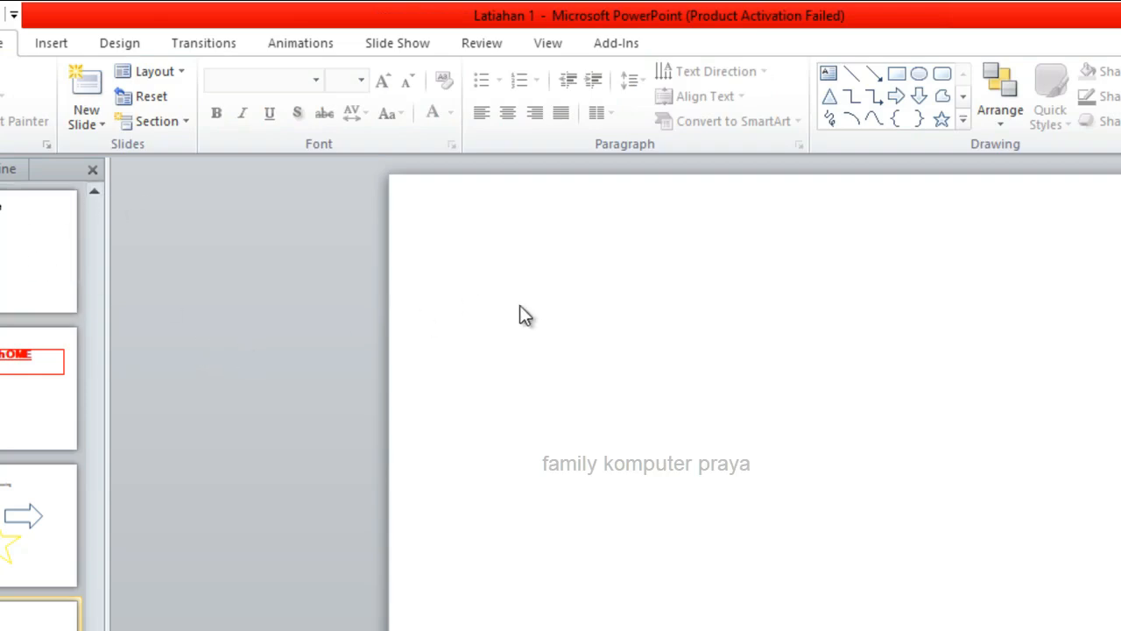
Step: Insert a new table with 5 columns and 7 rows on the blank slide
{"action": "left_click", "coordinate": [34, 55]}
{"action": "left_click", "coordinate": [0, 97]}
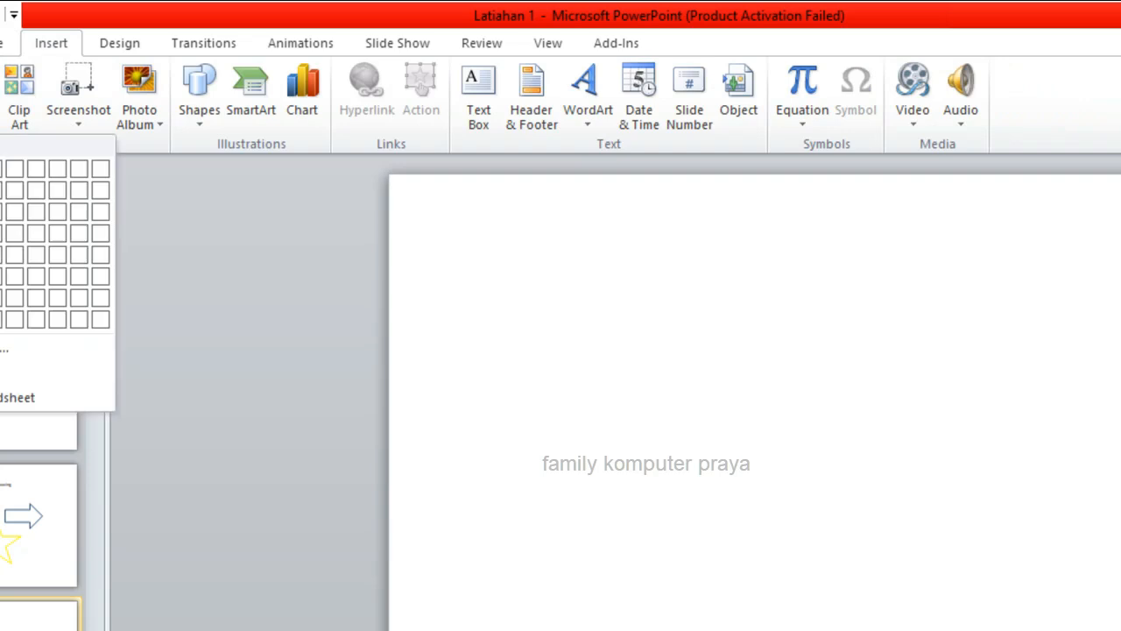
{"action": "left_click", "coordinate": [5, 360]}
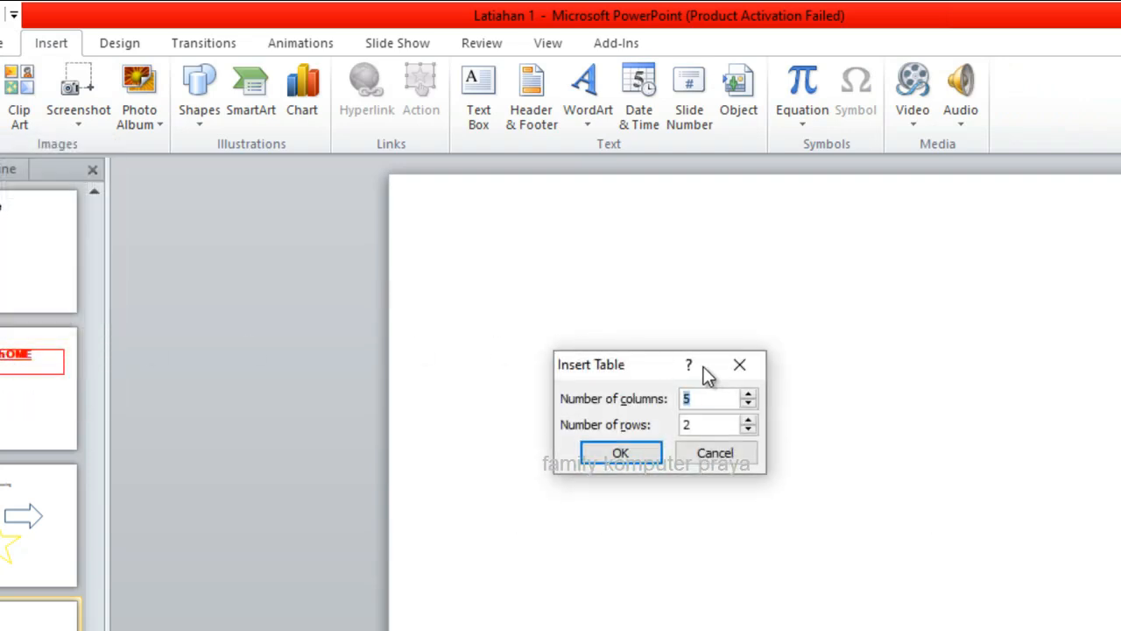
{"action": "left_click", "coordinate": [717, 424]}
{"action": "key", "text": "BackSpace"}
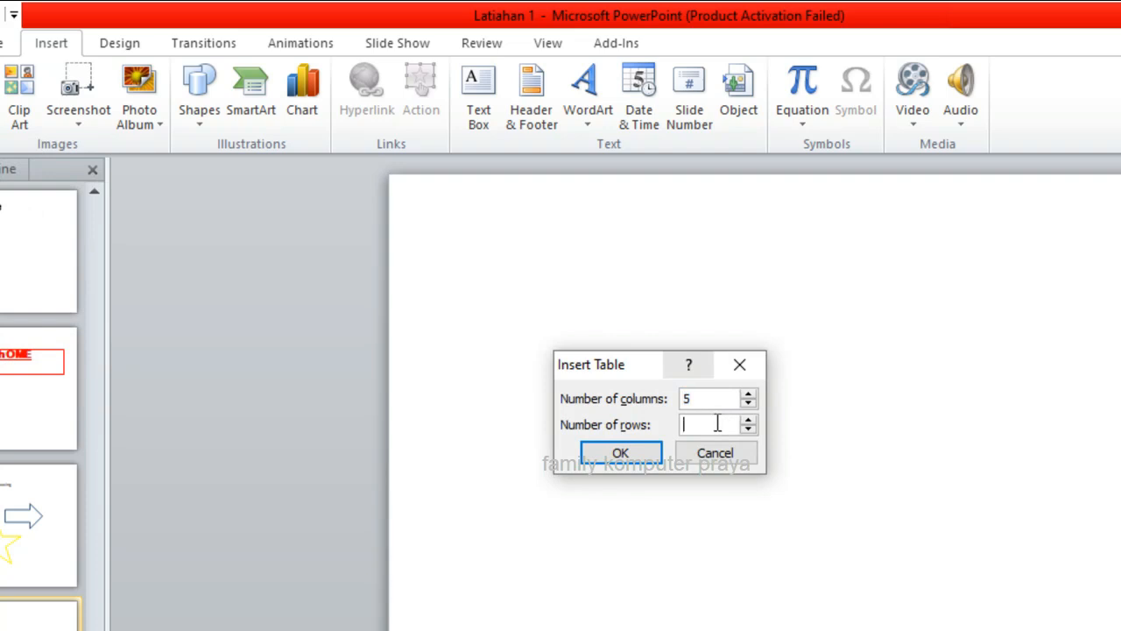
{"action": "type", "text": "7"}
{"action": "left_click", "coordinate": [621, 454]}
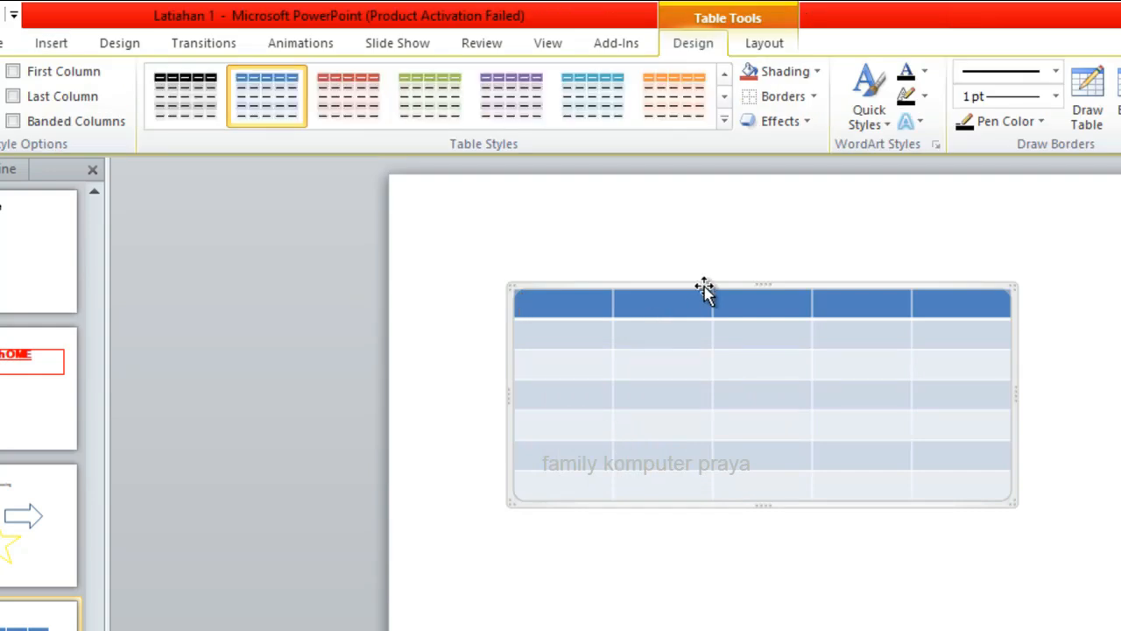
Step: Apply All Borders to the whole new table
{"action": "left_click", "coordinate": [817, 71]}
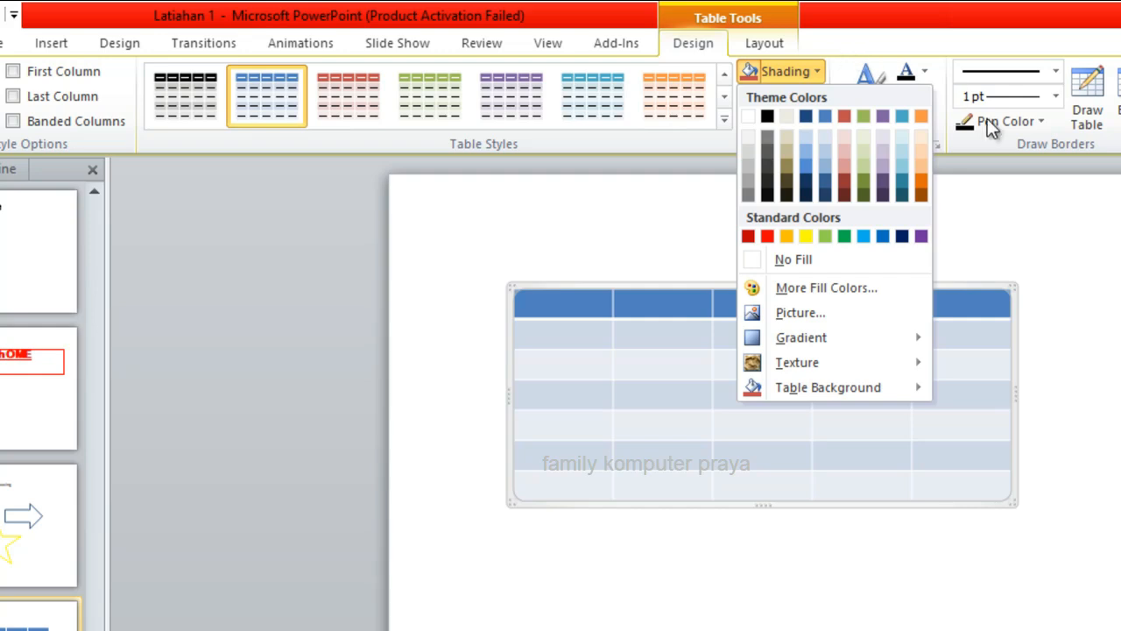
{"action": "key", "text": "Escape"}
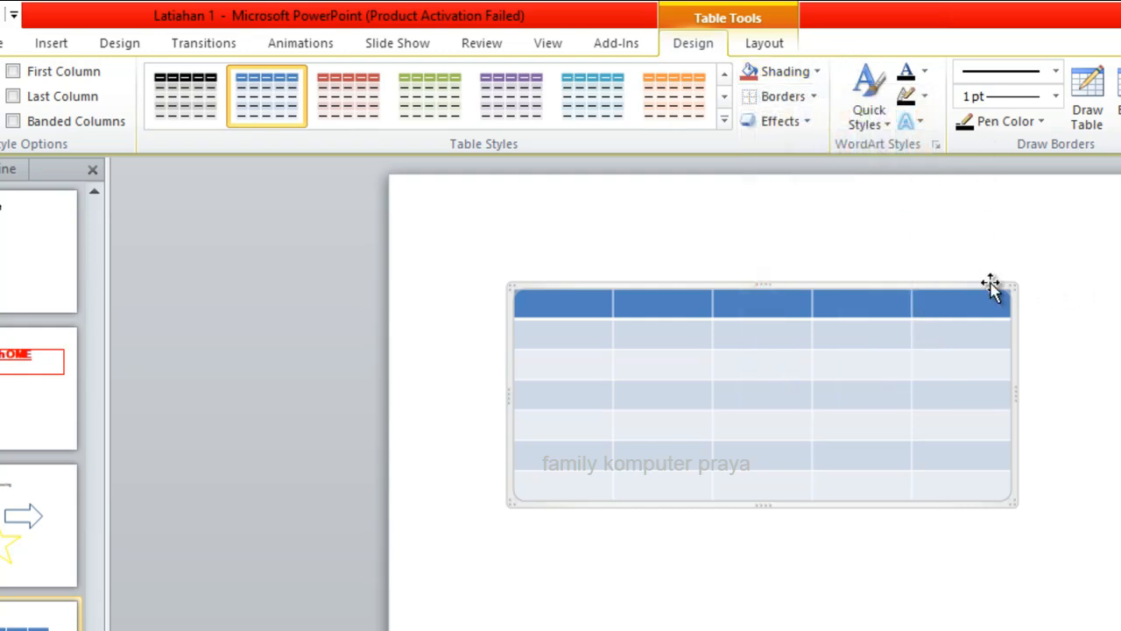
{"action": "left_click", "coordinate": [813, 95]}
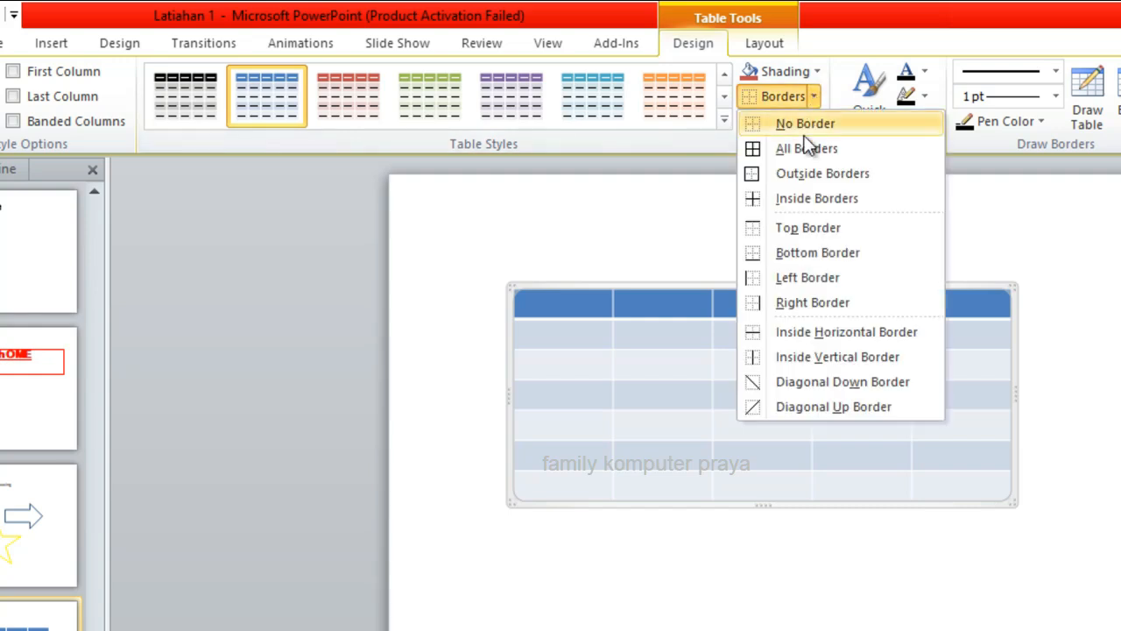
{"action": "left_click", "coordinate": [753, 148]}
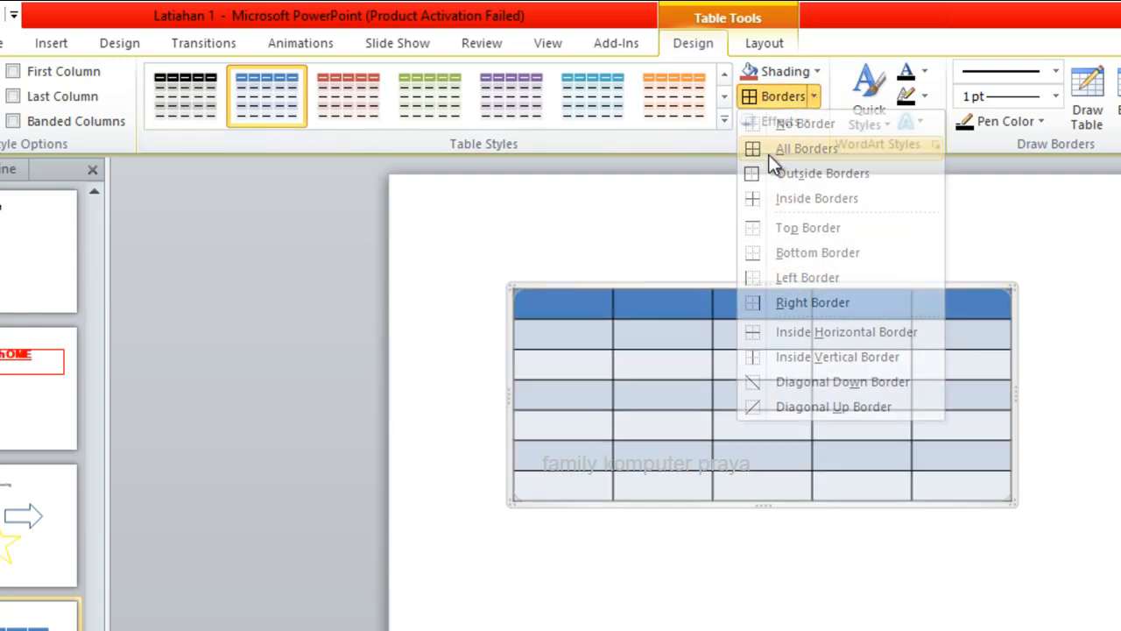
{"action": "left_click", "coordinate": [1077, 344]}
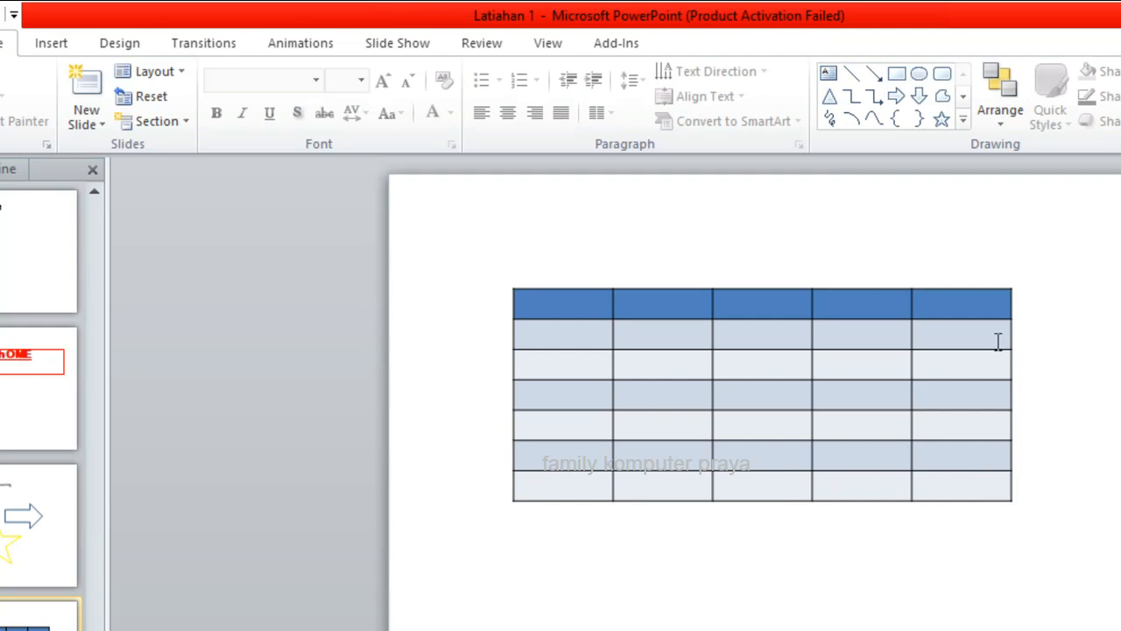
Step: Set the shading of all table cells to No Fill and narrow the first column, making the second column about 1.83" wide
{"action": "left_click", "coordinate": [998, 342]}
{"action": "left_click_drag", "start_coordinate": [526, 303], "coordinate": [920, 503]}
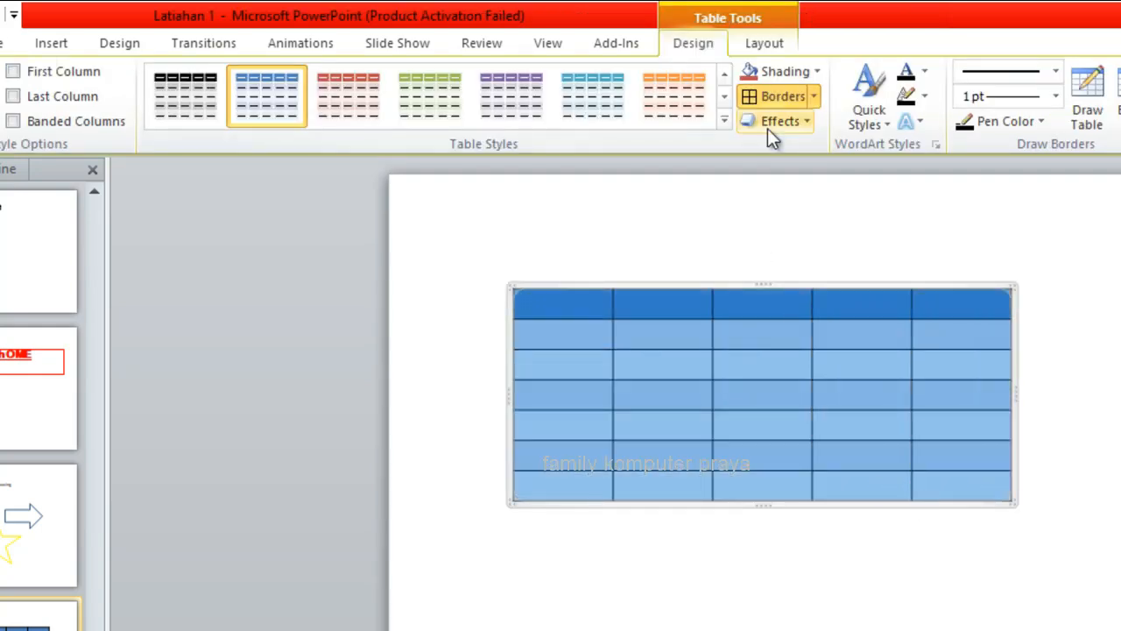
{"action": "left_click", "coordinate": [815, 73]}
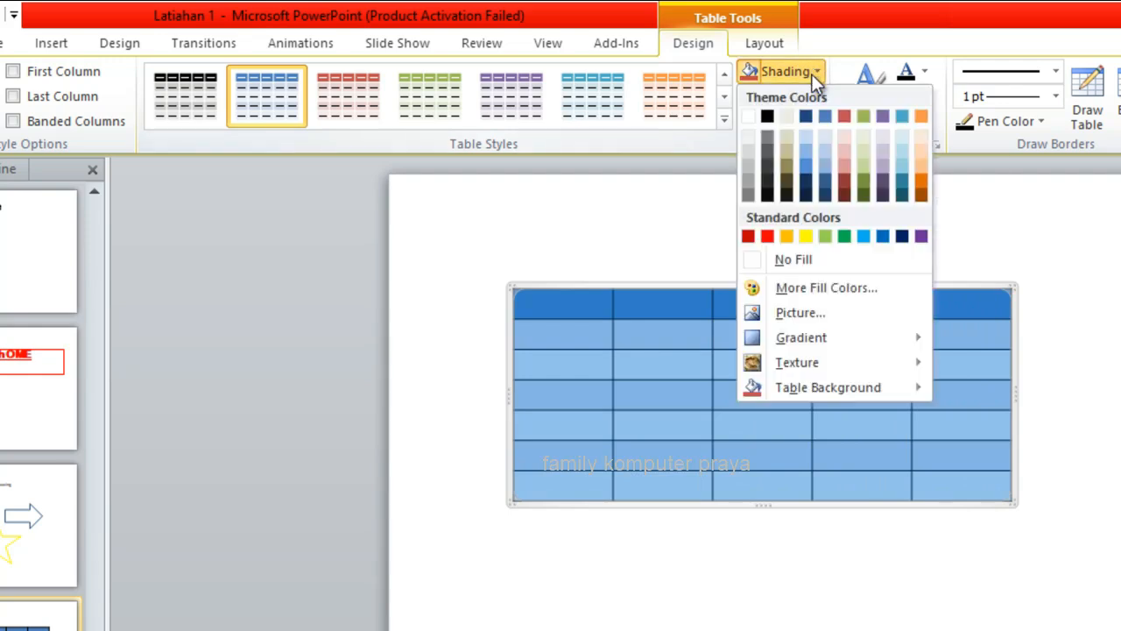
{"action": "left_click", "coordinate": [797, 254]}
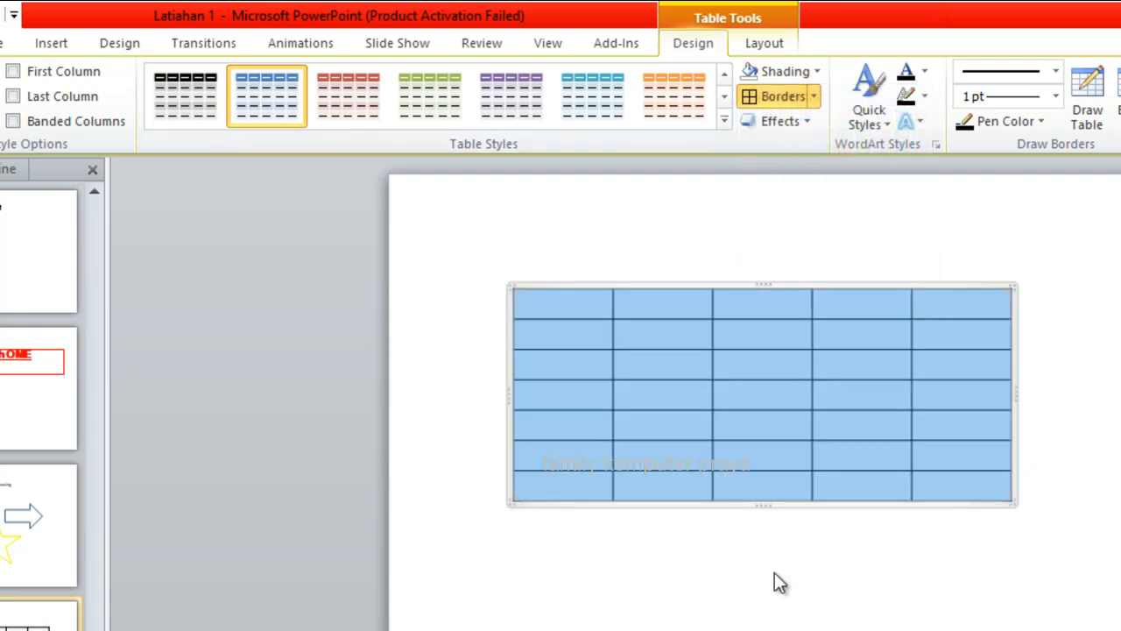
{"action": "left_click", "coordinate": [778, 587]}
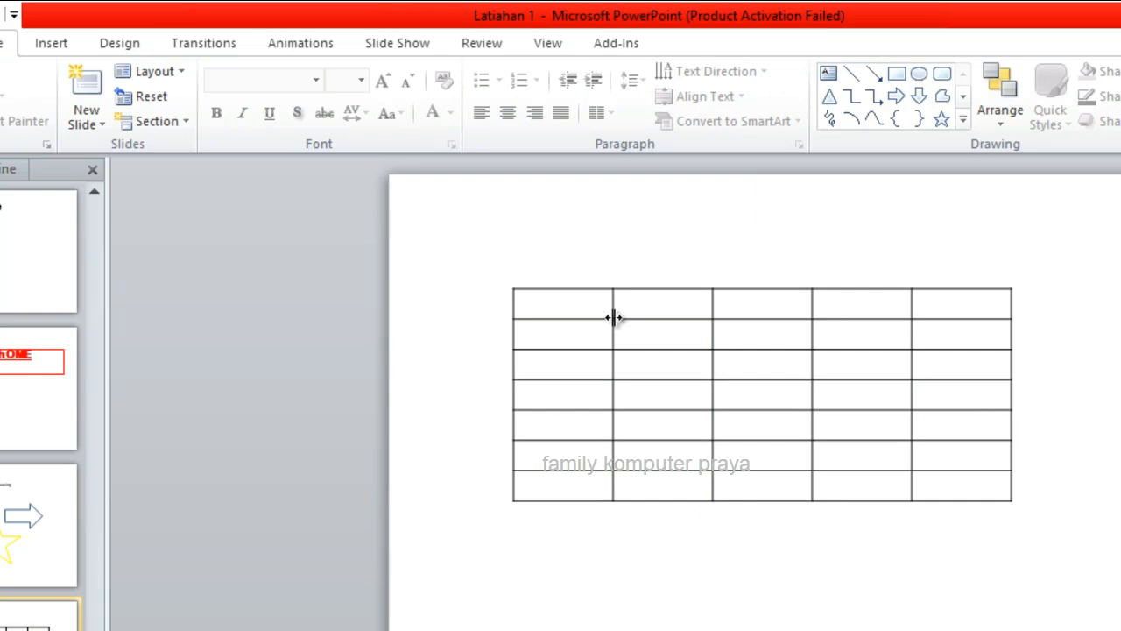
{"action": "left_click_drag", "start_coordinate": [613, 317], "coordinate": [575, 318]}
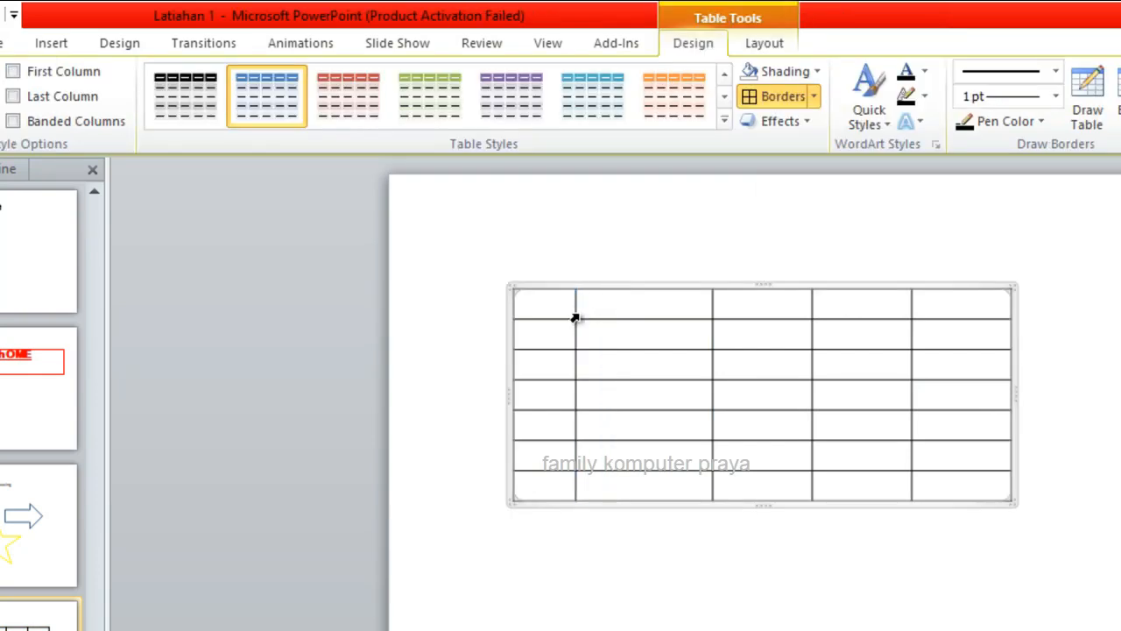
{"action": "left_click", "coordinate": [784, 571]}
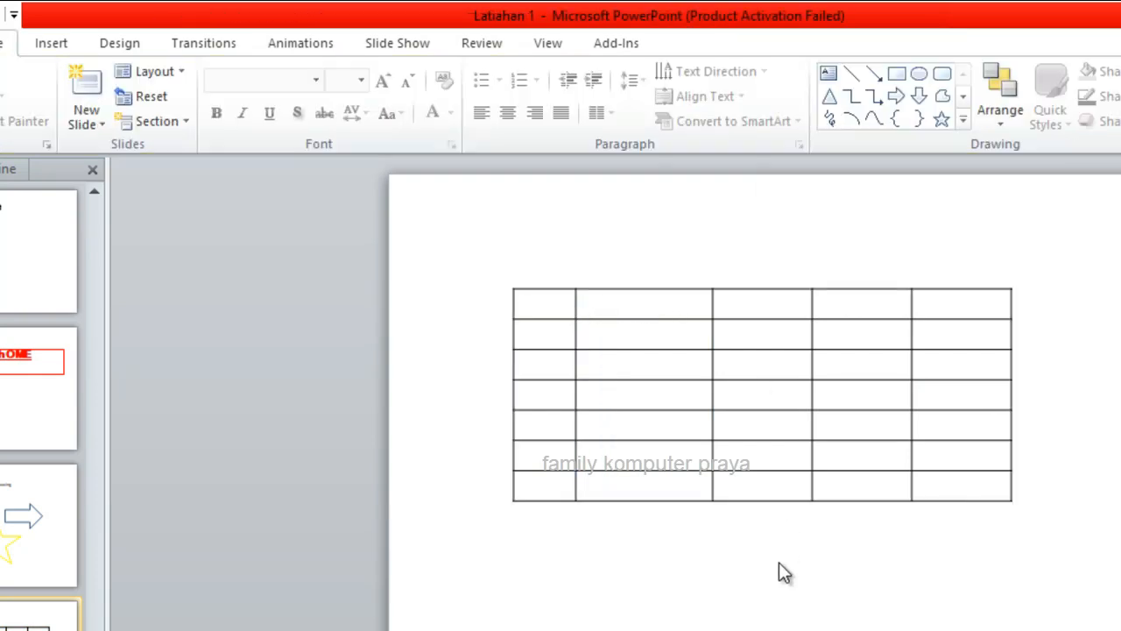
Step: Examine the cell margin presets available for the table, and close the list without choosing one
{"action": "left_click", "coordinate": [691, 330]}
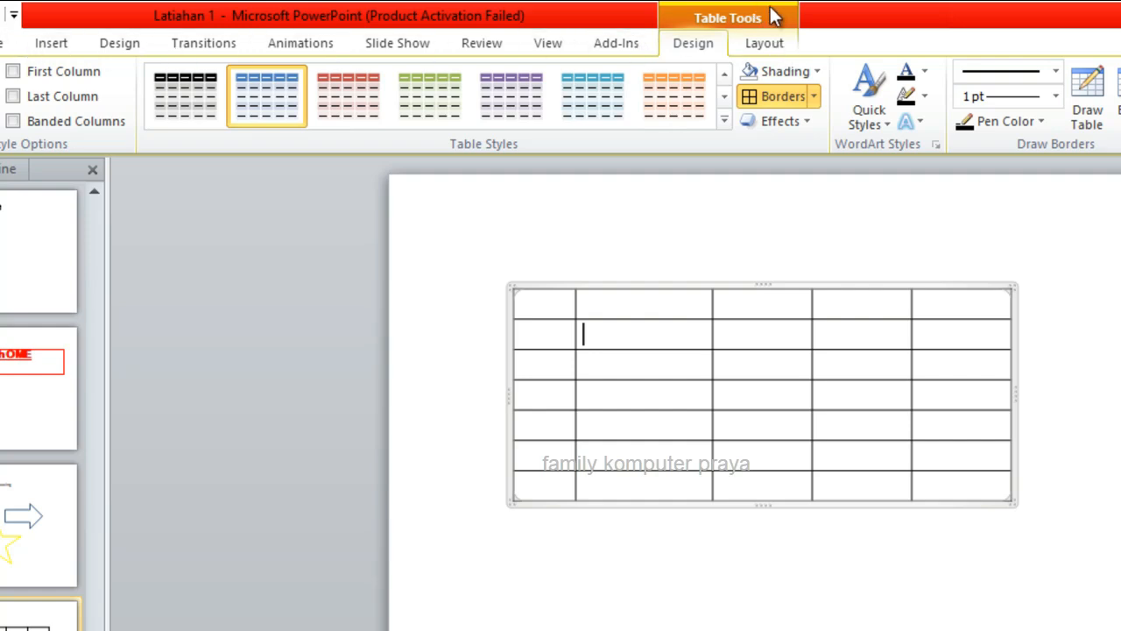
{"action": "left_click", "coordinate": [763, 44]}
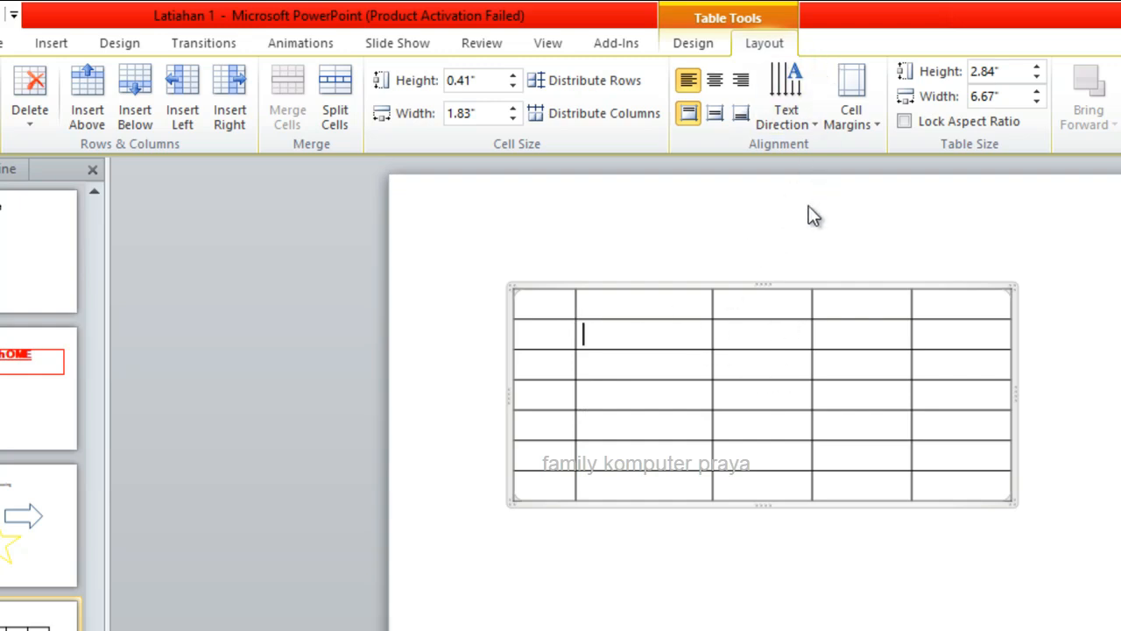
{"action": "left_click", "coordinate": [860, 123]}
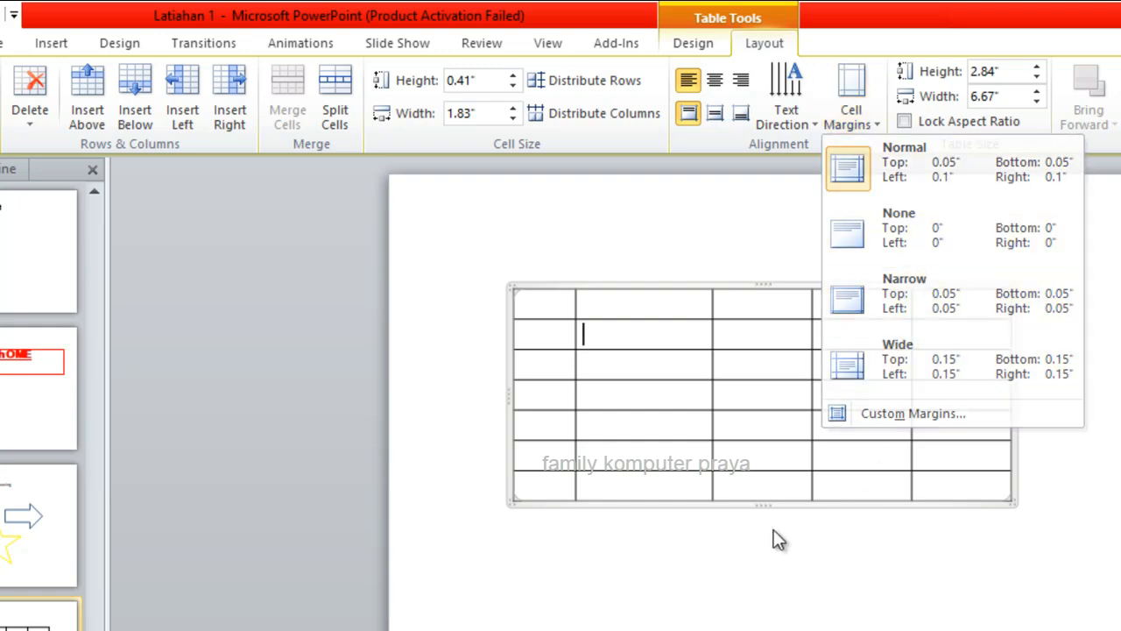
{"action": "key", "text": "Escape"}
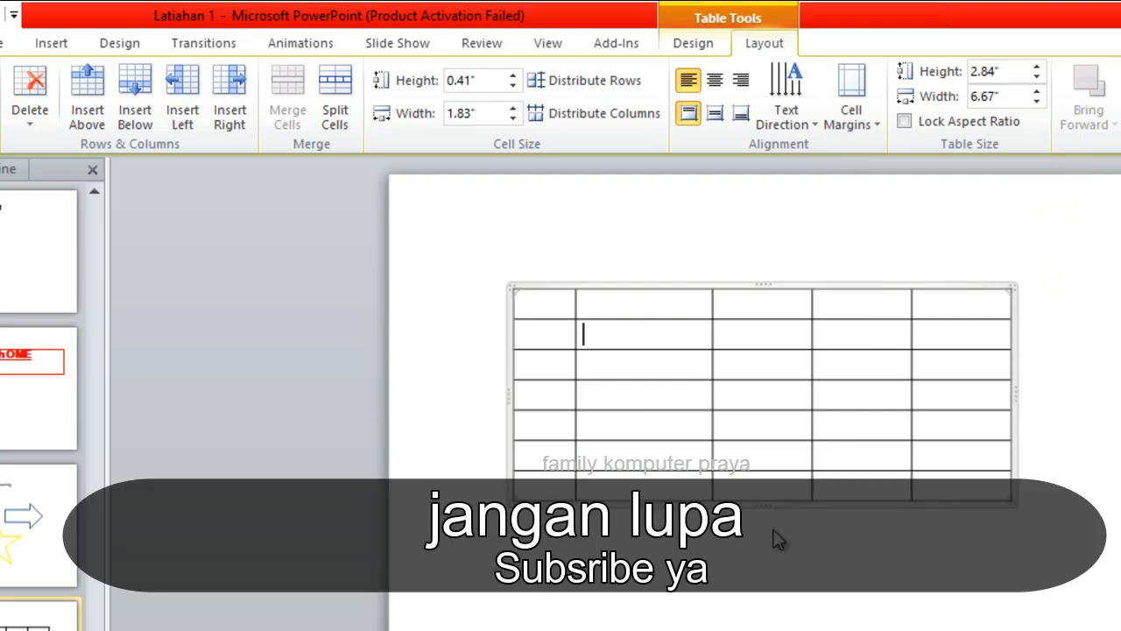
Step: Insert the "kecepatan angin" picture from the Downloads folder onto the slide
{"action": "left_click", "coordinate": [54, 43]}
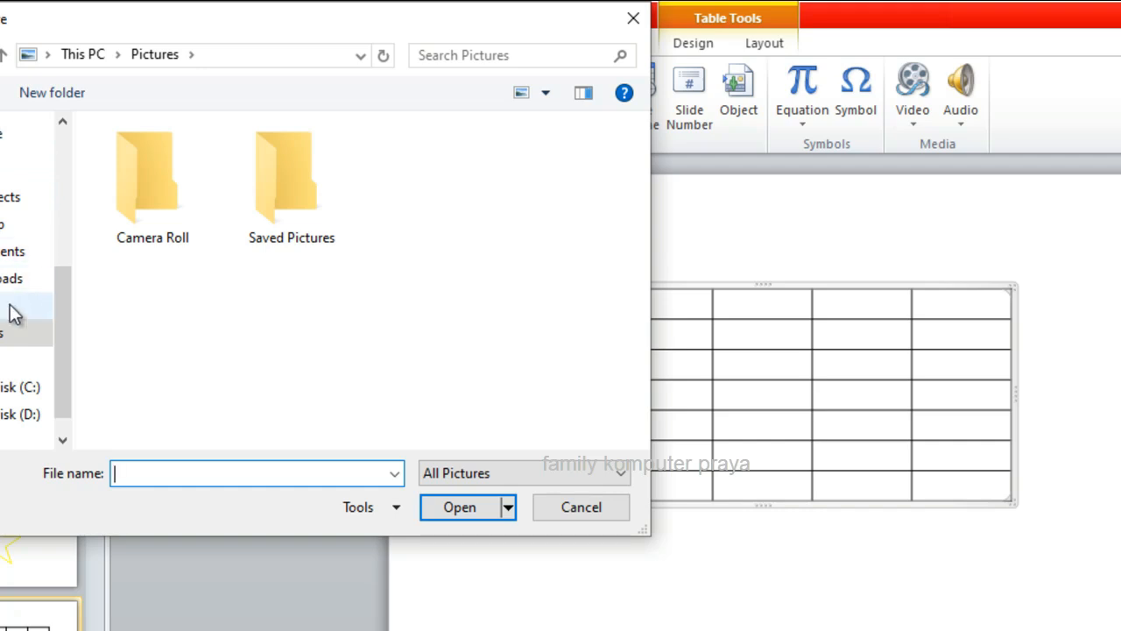
{"action": "left_click", "coordinate": [18, 333]}
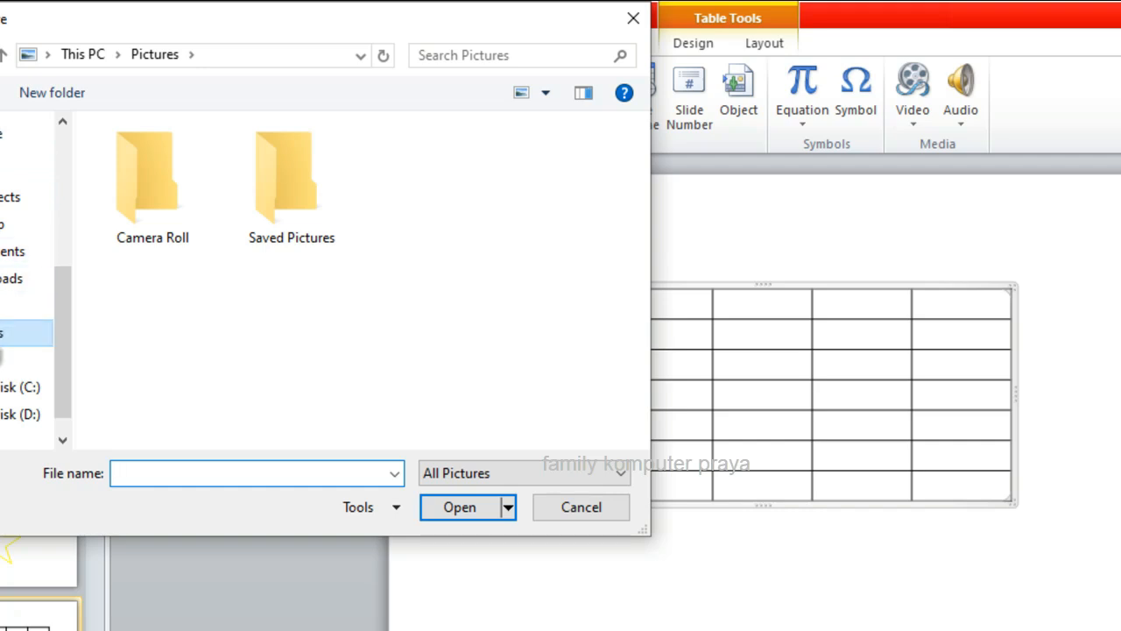
{"action": "left_click", "coordinate": [4, 293]}
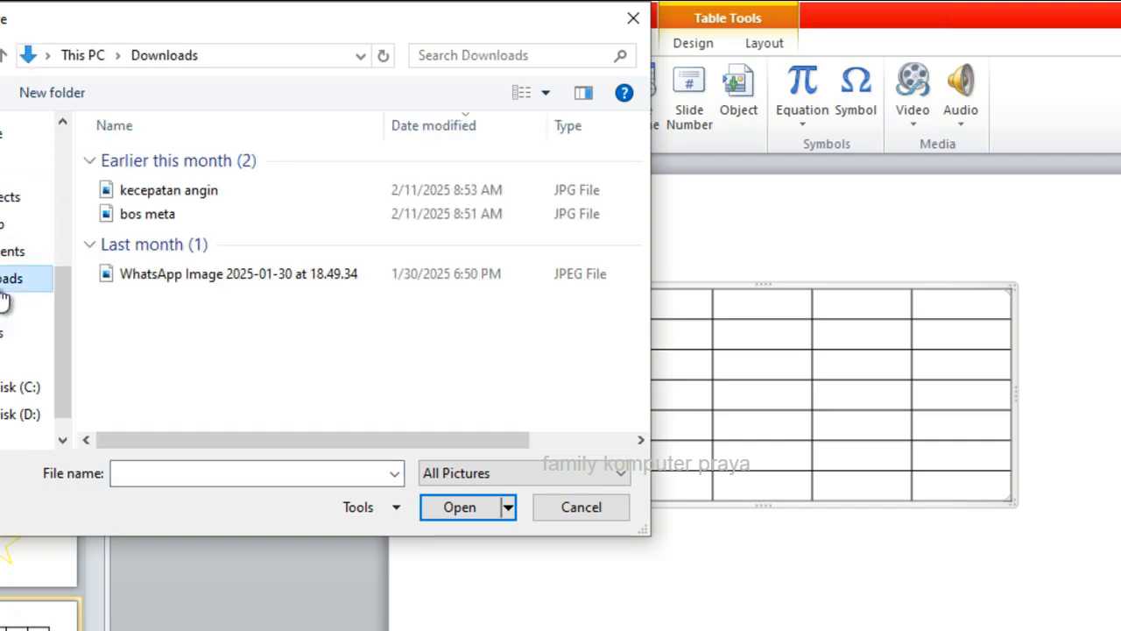
{"action": "left_click", "coordinate": [145, 216]}
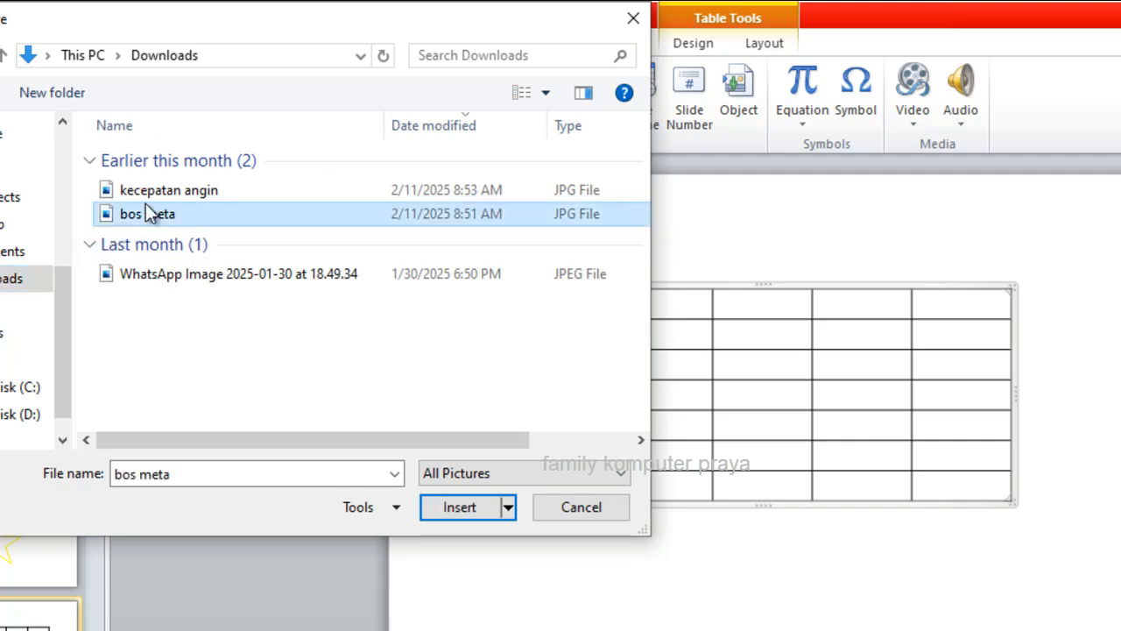
{"action": "left_click", "coordinate": [146, 193]}
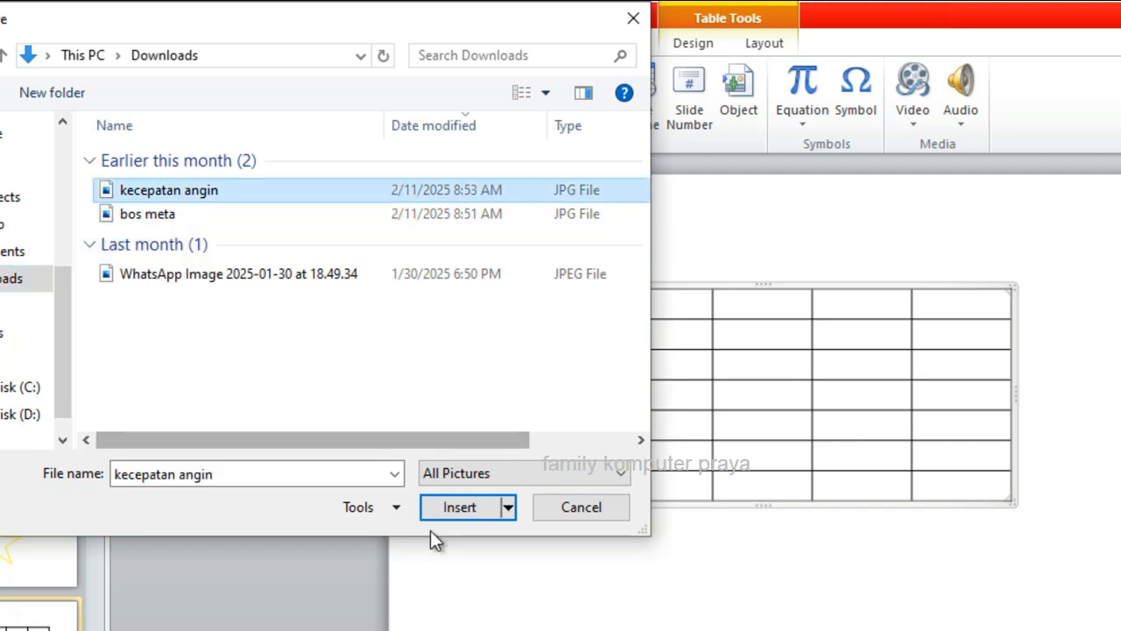
{"action": "left_click", "coordinate": [454, 515]}
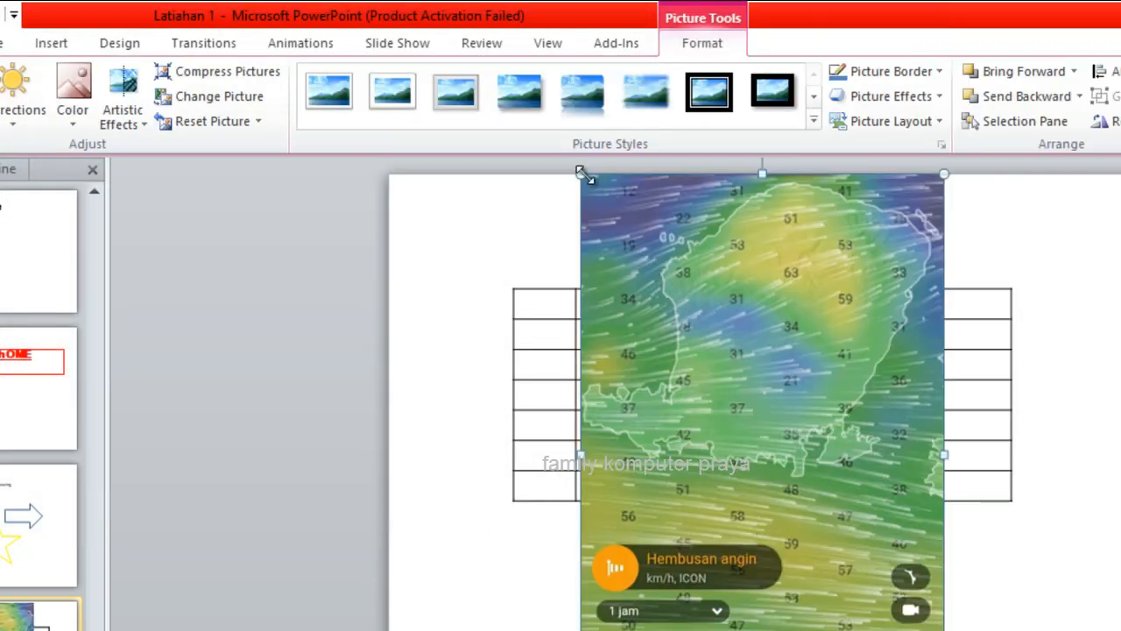
Step: Shrink the wind map picture from its upper-left corner and top edge, and move it up over the middle of the table
{"action": "left_click_drag", "start_coordinate": [582, 173], "coordinate": [658, 524]}
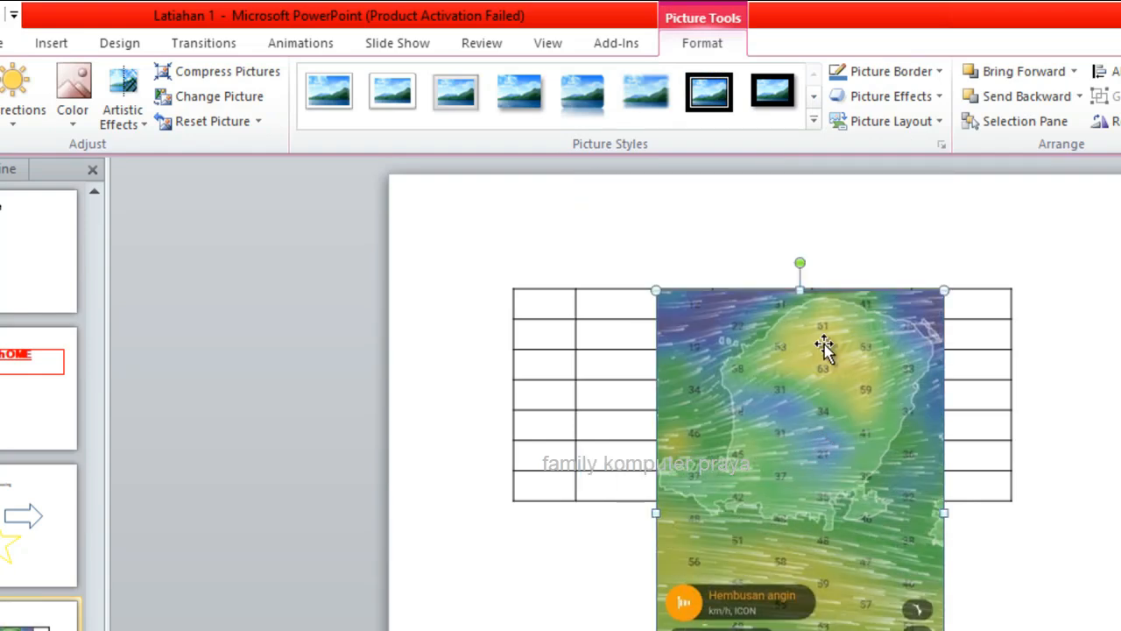
{"action": "left_click_drag", "start_coordinate": [799, 290], "coordinate": [783, 429]}
{"action": "left_click_drag", "start_coordinate": [788, 517], "coordinate": [775, 349]}
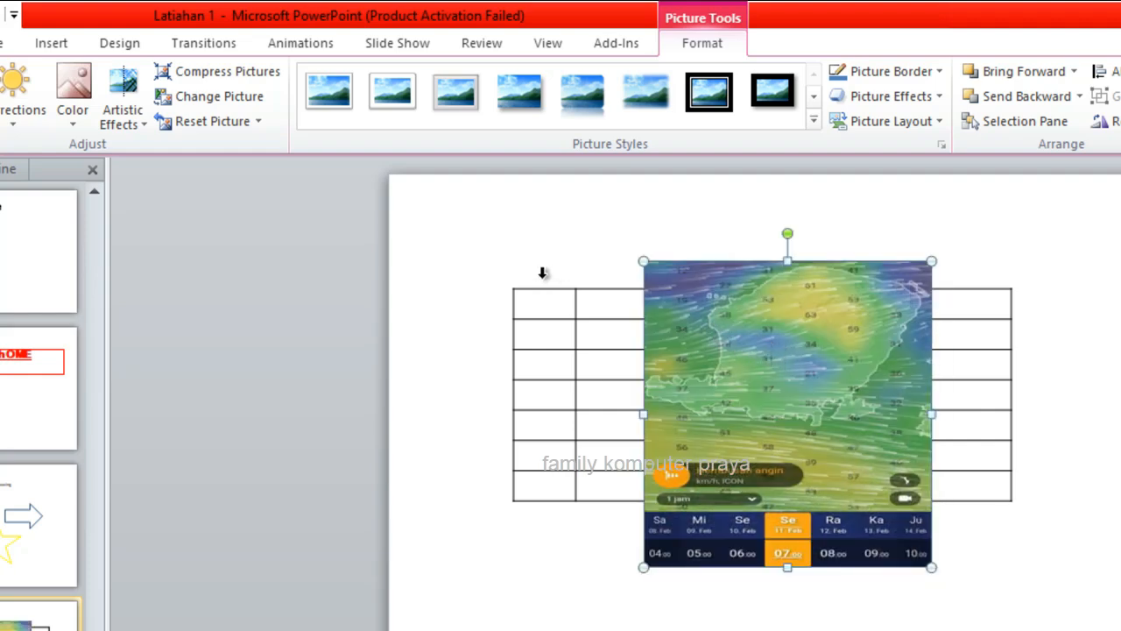